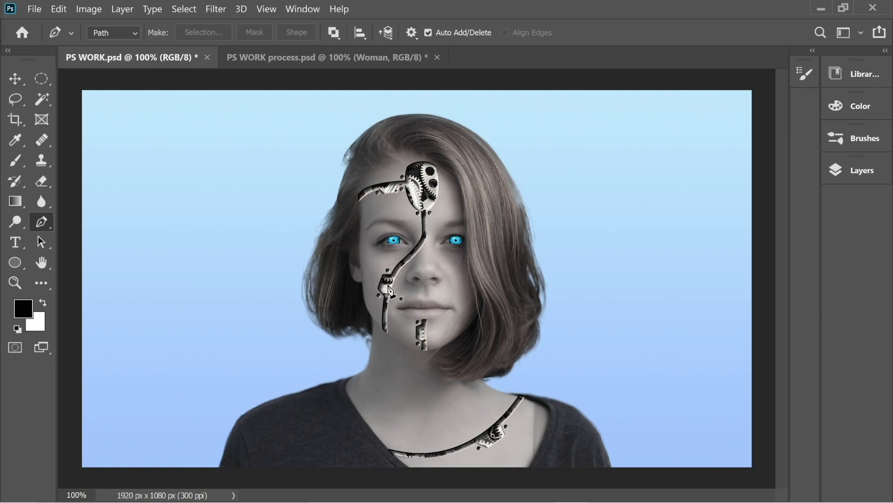
# Step: Switch to the PS WORK process.psd document and preview its Woman, Gradient Rectangle, Eye1 and Gears layers by toggling their visibility
pyautogui.click(335, 57)
pyautogui.click(861, 171)
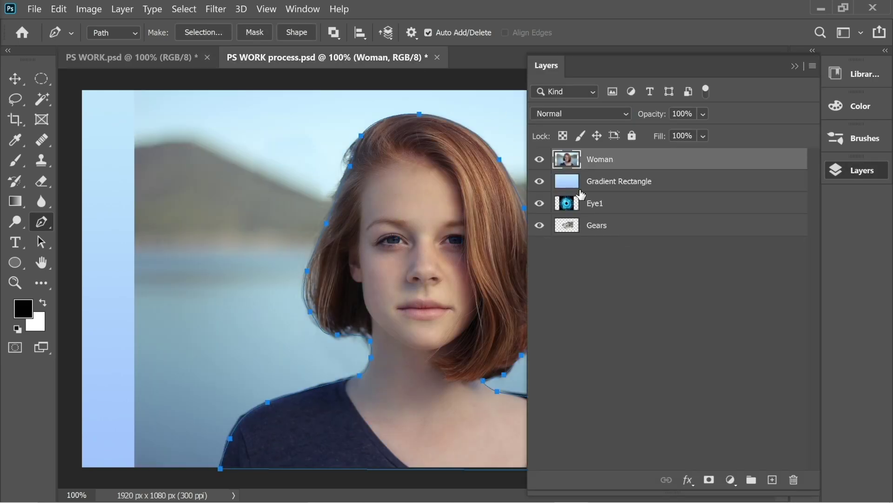
pyautogui.click(539, 159)
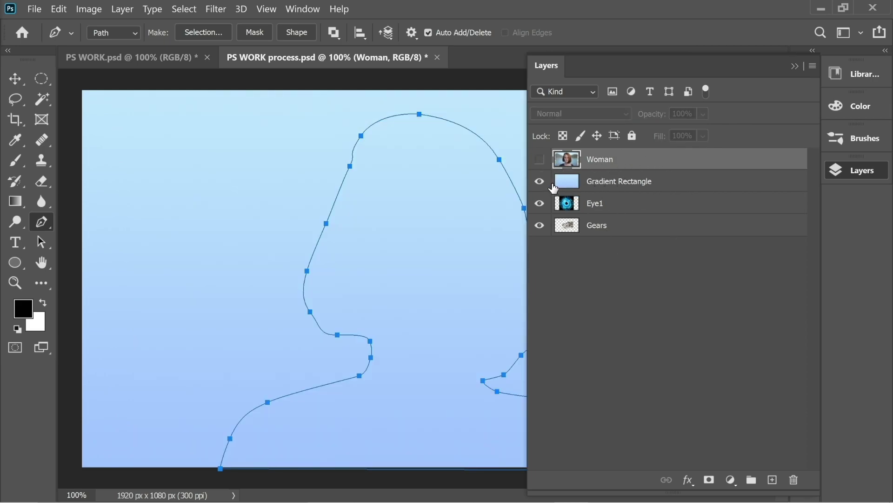
pyautogui.click(540, 181)
pyautogui.click(539, 204)
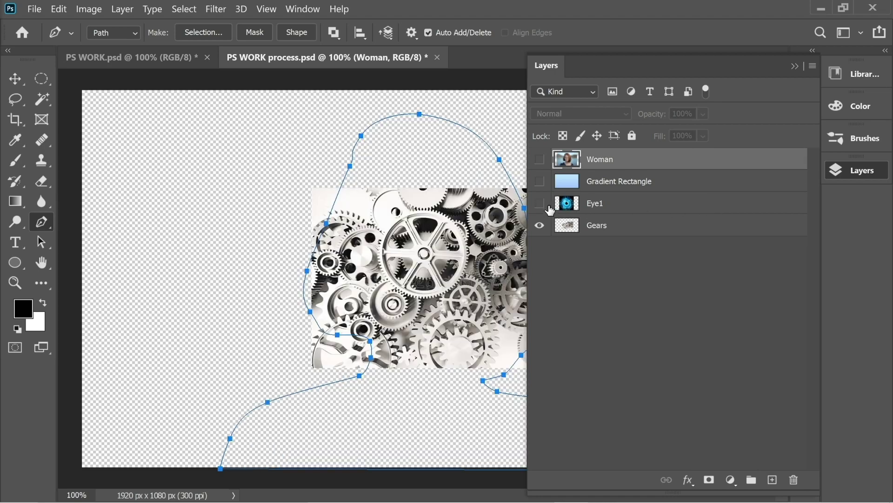
pyautogui.click(540, 204)
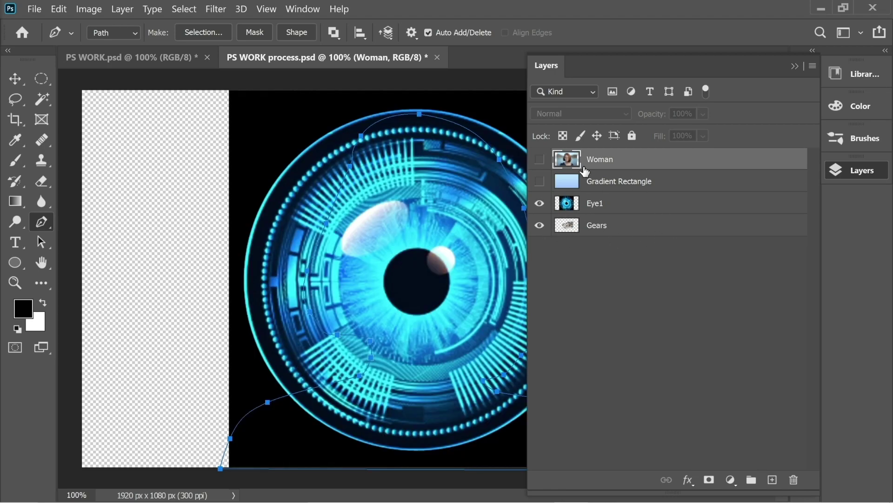
pyautogui.click(541, 183)
pyautogui.click(540, 160)
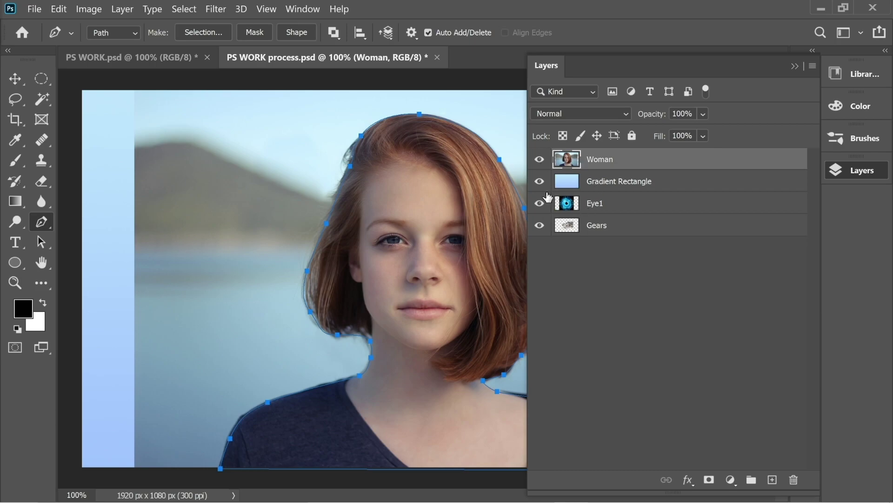
pyautogui.click(794, 67)
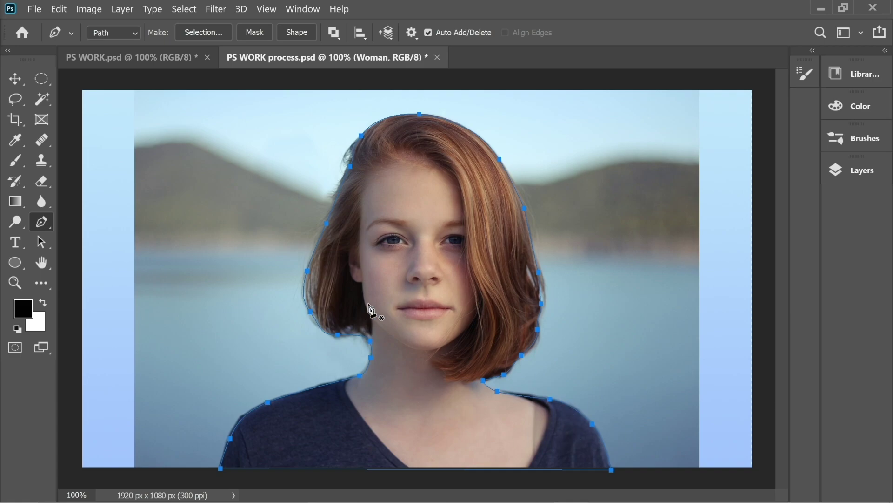
# Step: Convert the existing path around the woman into a selection
pyautogui.rightClick(422, 205)
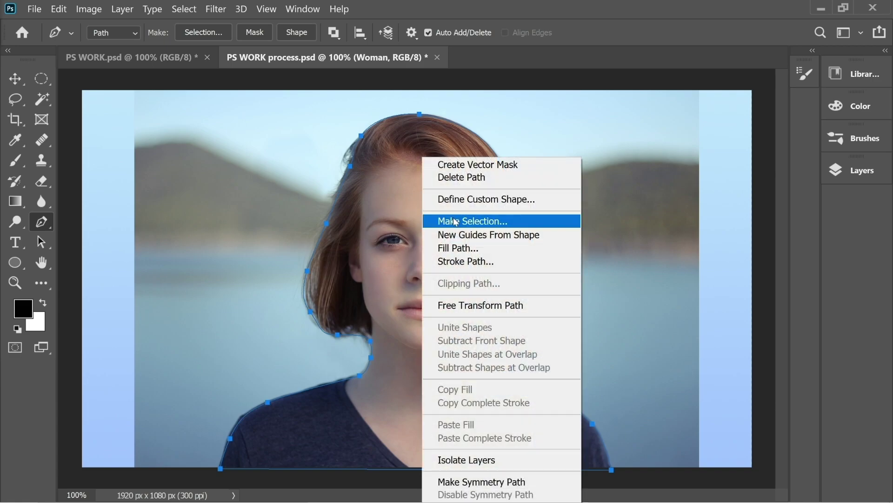
pyautogui.click(455, 221)
pyautogui.click(561, 137)
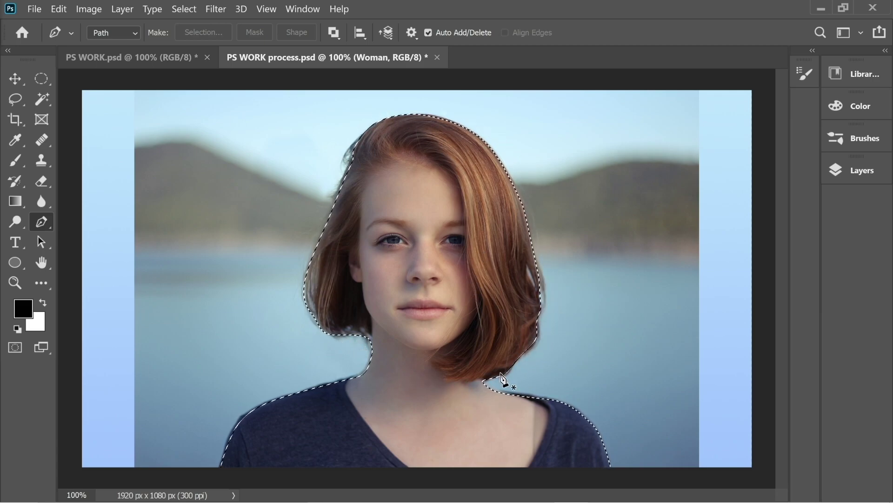
# Step: Refine the woman's selection in Select and Mask with a 45 px radius and Decontaminate Colors, output to New Layer with Layer Mask
pyautogui.click(185, 9)
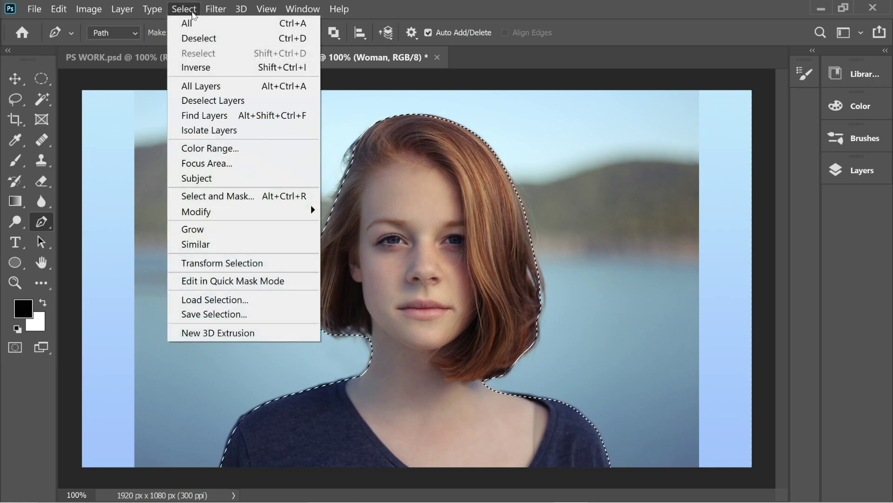
pyautogui.click(214, 196)
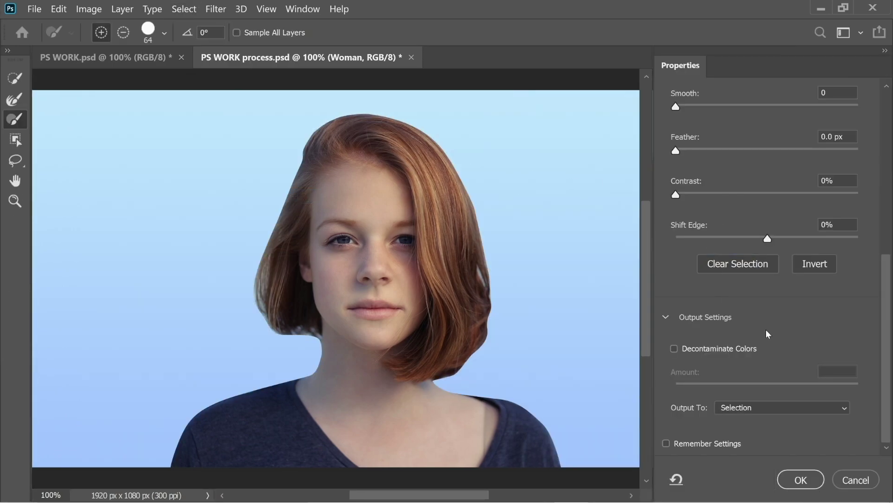
pyautogui.scroll(4, 765, 323)
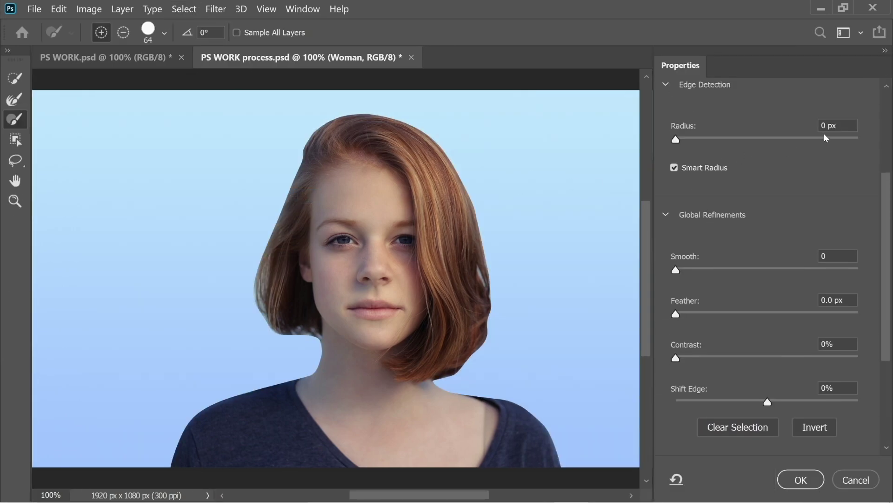
pyautogui.write('45')
pyautogui.scroll(-2, 763, 239)
pyautogui.scroll(-2, 766, 240)
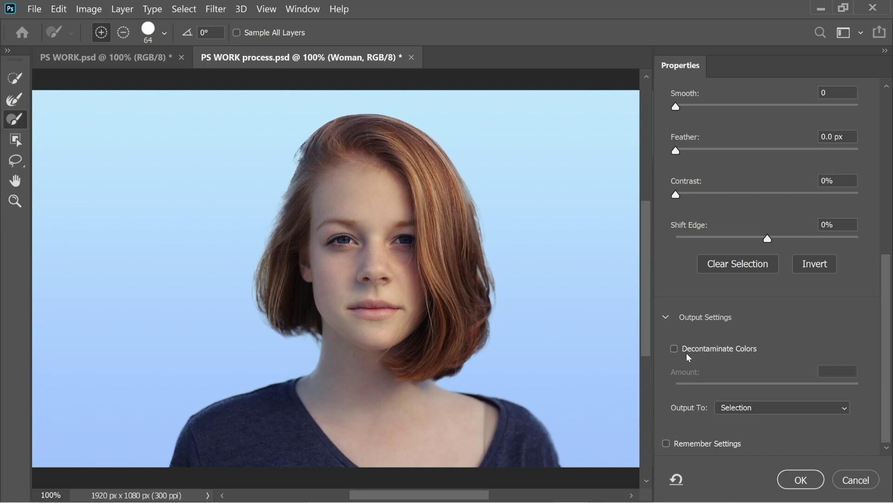
pyautogui.click(675, 348)
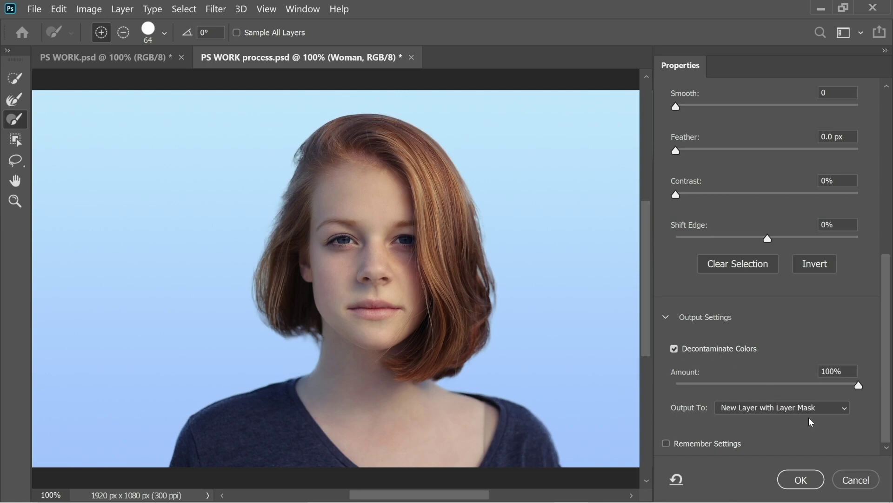
pyautogui.click(807, 480)
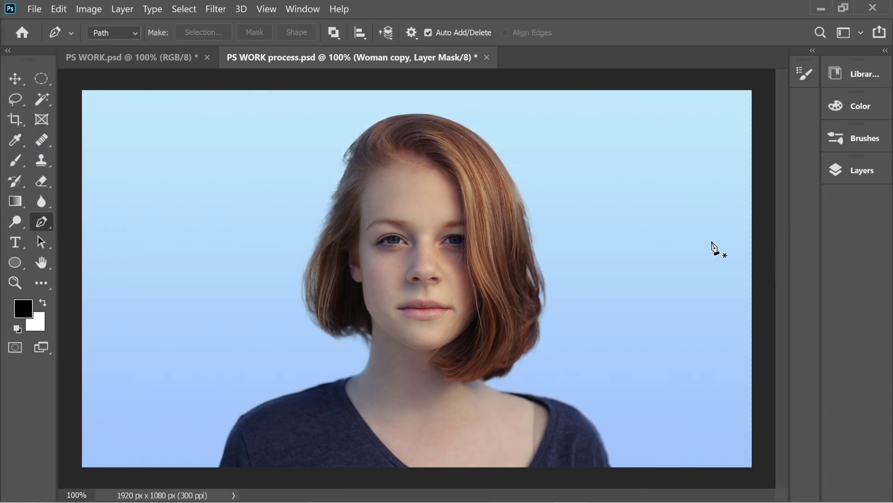
# Step: Delete the hidden original Woman layer, keeping the masked copy
pyautogui.click(861, 170)
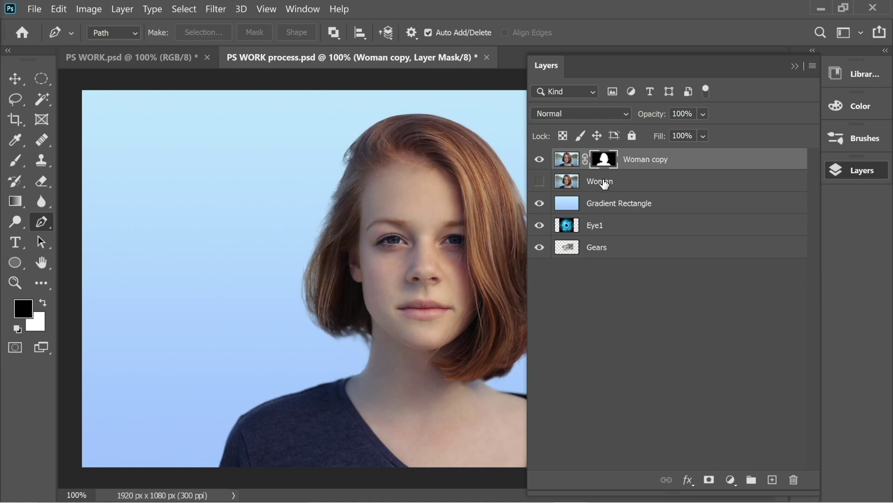
pyautogui.click(564, 183)
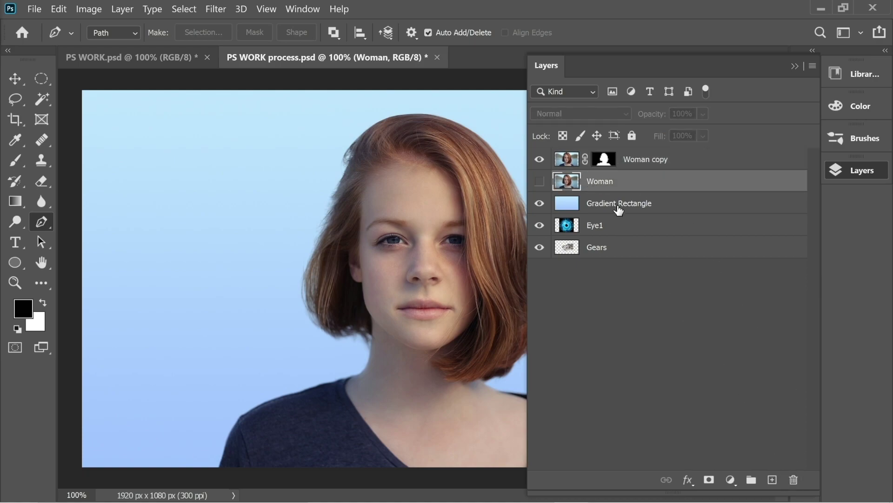
pyautogui.moveTo(618, 208); pyautogui.dragTo(794, 479)
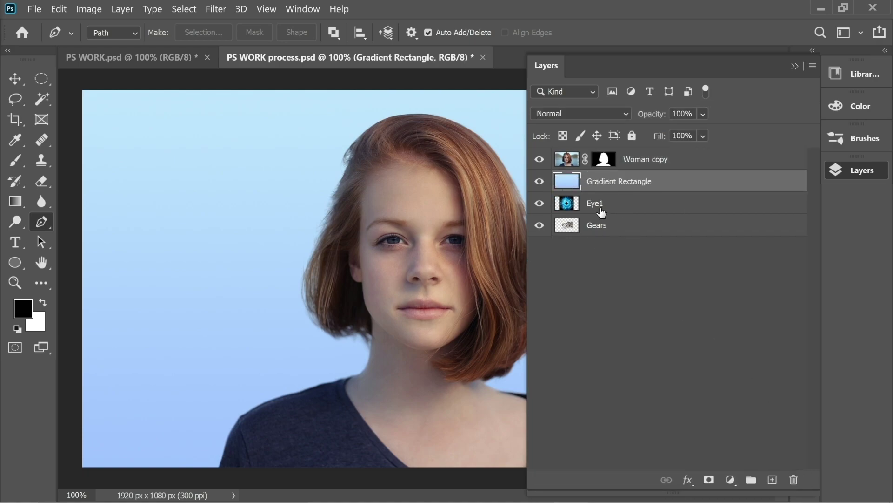
# Step: Add a new empty layer above the Woman copy layer and name it Cuts
pyautogui.click(640, 160)
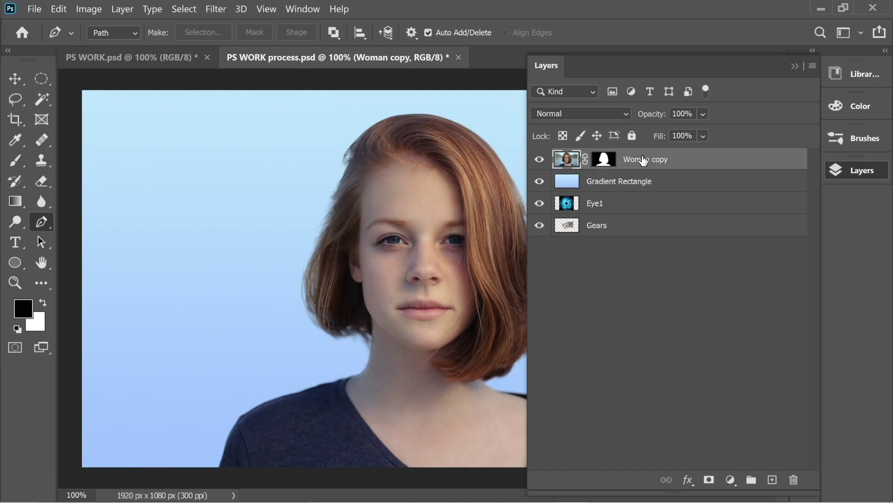
pyautogui.click(771, 480)
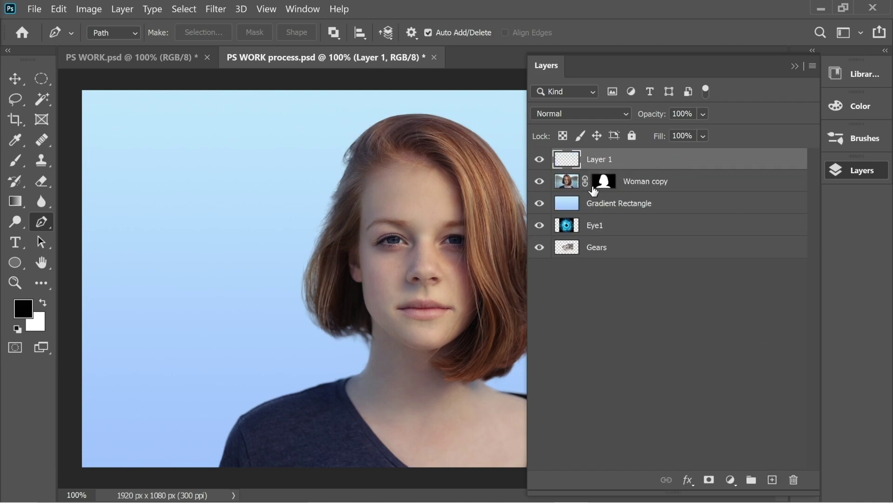
pyautogui.doubleClick(600, 158)
pyautogui.write('Cuts')
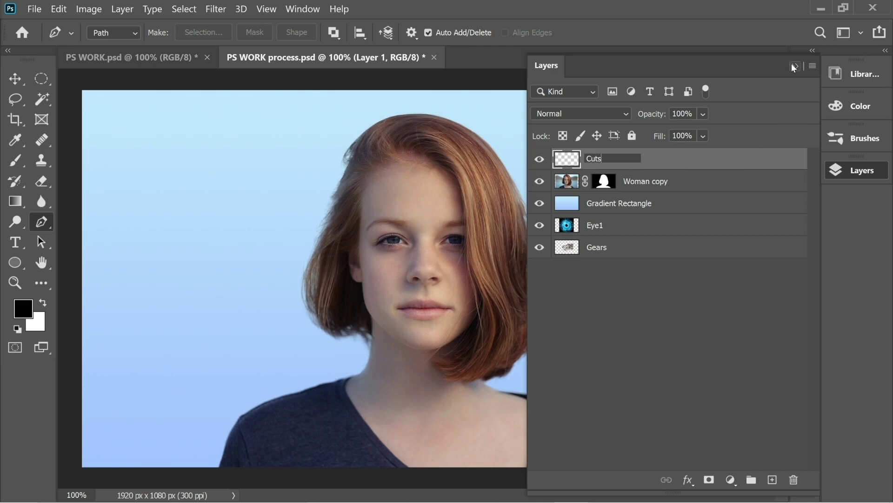
pyautogui.press('Return')
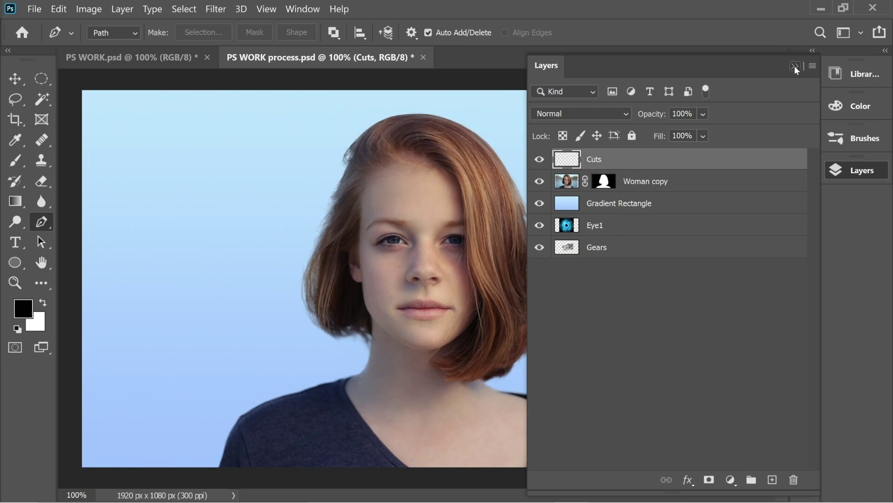
pyautogui.click(795, 66)
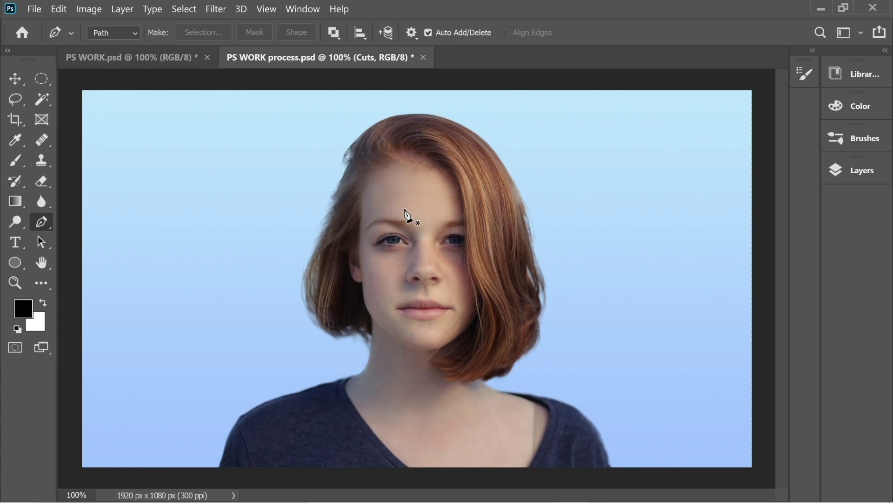
# Step: Draw a curved open path with the Pen tool from the hairline down between the eyes and past the nose toward the jaw
pyautogui.click(15, 161)
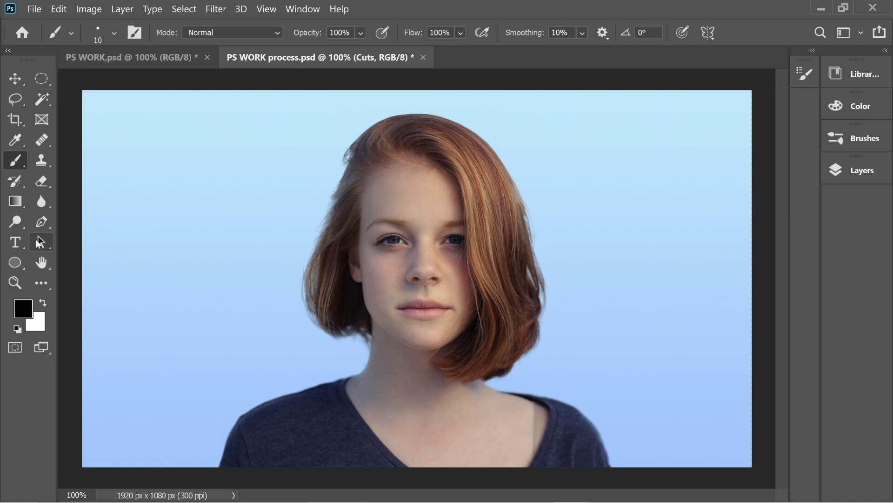
pyautogui.click(41, 222)
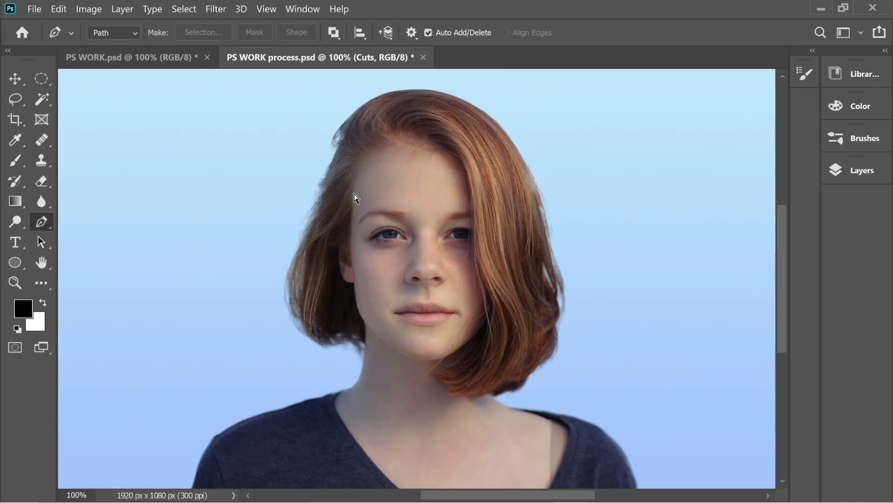
pyautogui.hotkey('ctrl', '+')
pyautogui.moveTo(380, 164); pyautogui.dragTo(351, 230)
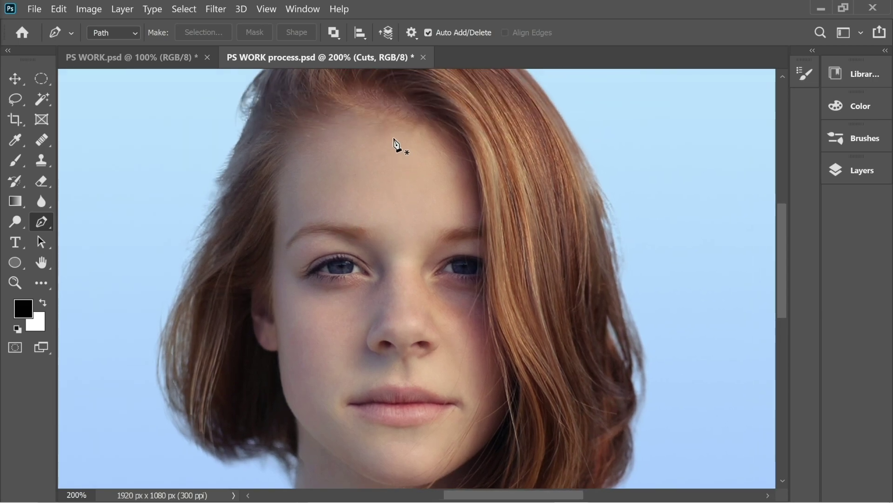
pyautogui.click(398, 111)
pyautogui.moveTo(400, 261); pyautogui.dragTo(400, 263)
pyautogui.moveTo(380, 301); pyautogui.dragTo(369, 307)
pyautogui.moveTo(328, 454)
pyautogui.mouseDown()
pyautogui.moveTo(331, 485)
pyautogui.moveTo(325, 463)
pyautogui.mouseUp()
pyautogui.moveTo(355, 371); pyautogui.dragTo(349, 339)
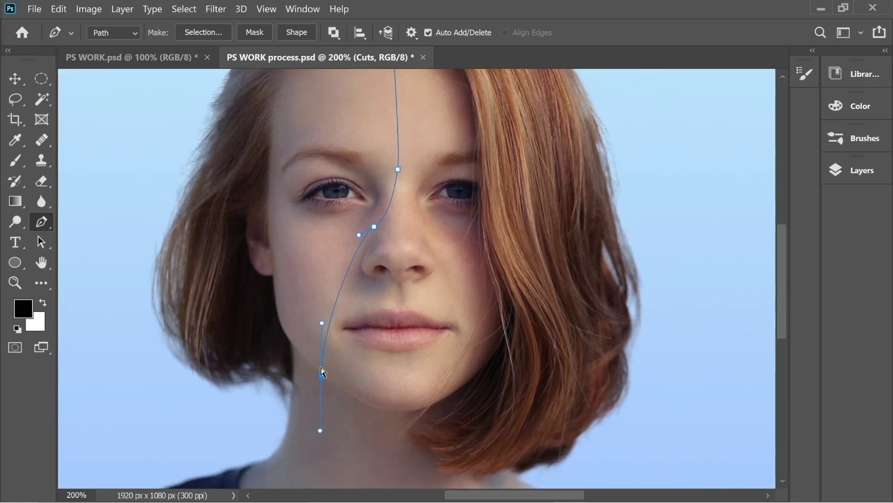
# Step: Undo the path's last anchor and redraw it as a smooth curve ending at the jaw, without an outgoing handle
pyautogui.hotkey('ctrl', 'z')
pyautogui.hotkey('ctrl', 'z')
pyautogui.moveTo(321, 372); pyautogui.dragTo(334, 439)
pyautogui.hotkey('ctrl', 'z')
pyautogui.moveTo(329, 380); pyautogui.dragTo(348, 471)
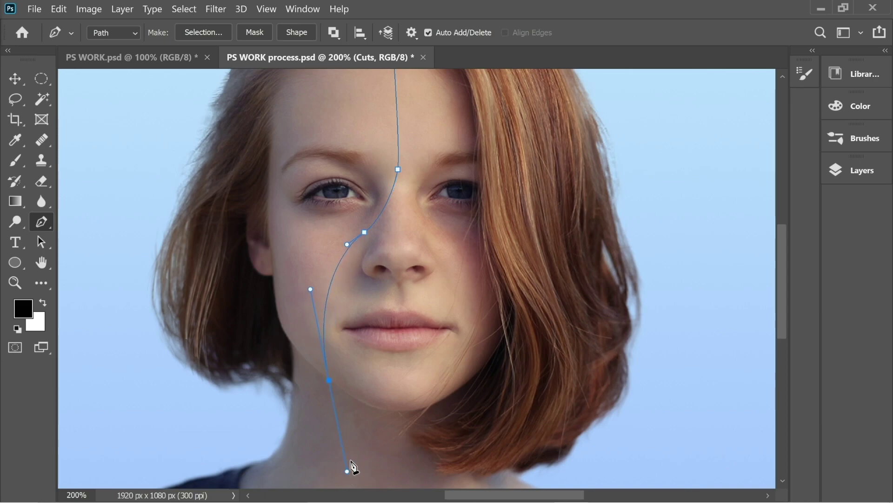
pyautogui.keyDown('alt'); pyautogui.click(329, 380); pyautogui.keyUp('alt')
pyautogui.moveTo(371, 211); pyautogui.dragTo(356, 221)
# Step: Stroke the face path with the black Brush, without simulated pressure, and delete the path
pyautogui.rightClick(358, 205)
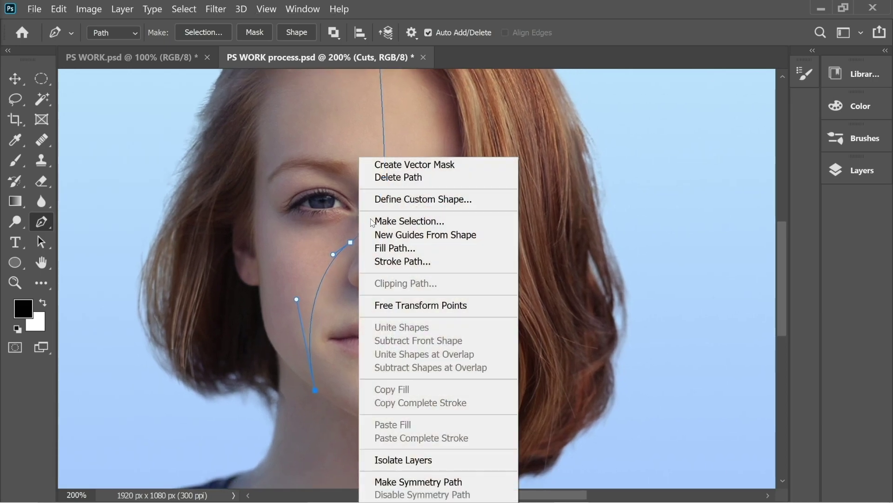
pyautogui.click(406, 261)
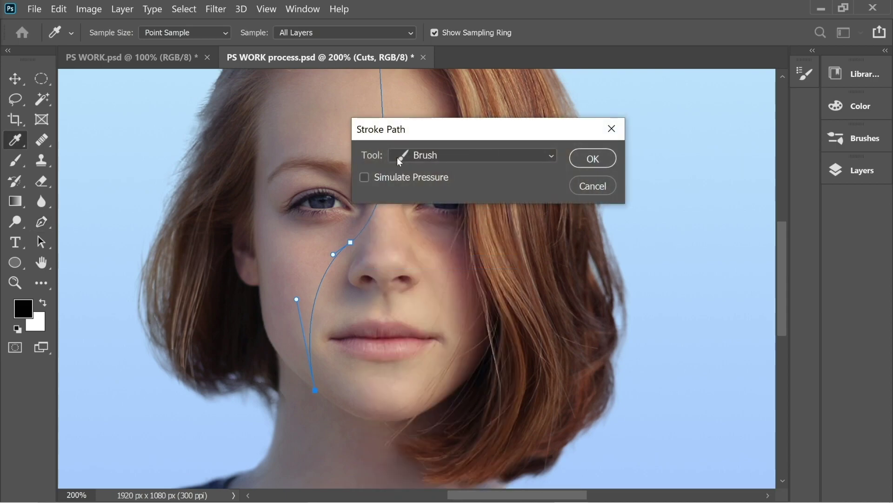
pyautogui.click(591, 158)
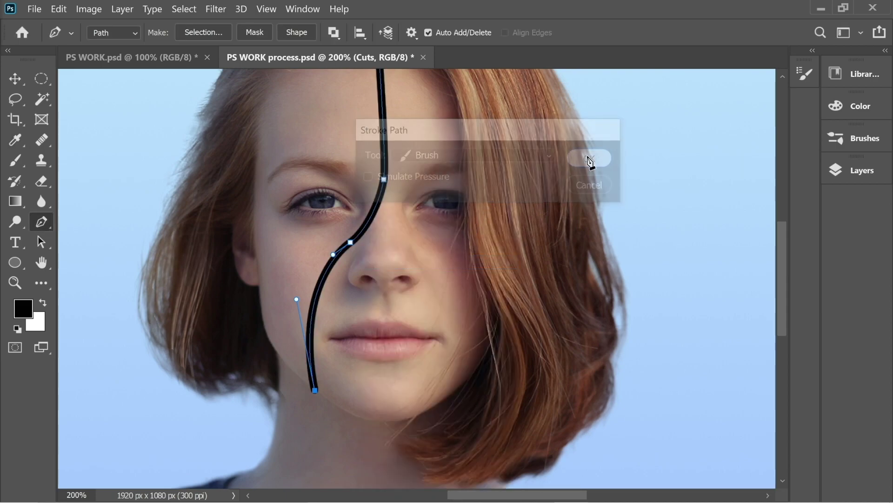
pyautogui.press('Delete')
pyautogui.press('Delete')
# Step: Draw a black ellipse about 84 × 141 px on the forehead over the upper end of the stroked line
pyautogui.moveTo(332, 187); pyautogui.dragTo(312, 337)
pyautogui.moveTo(341, 284); pyautogui.dragTo(333, 199)
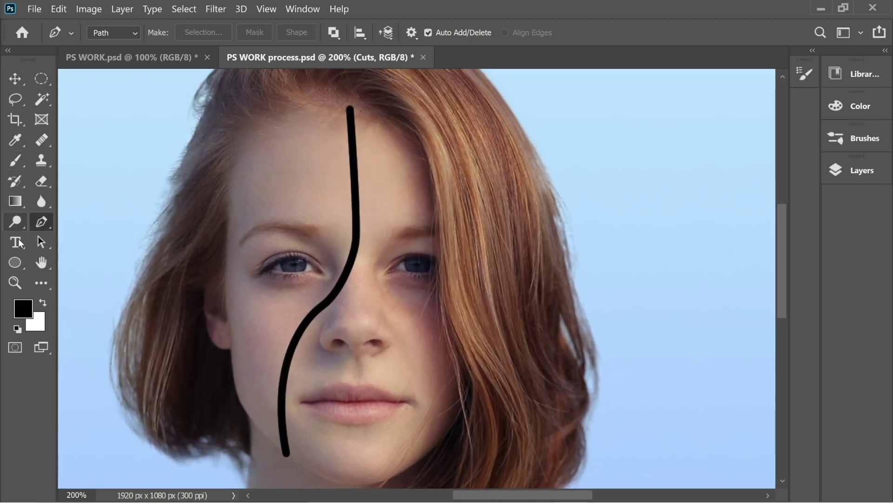
pyautogui.click(15, 262)
pyautogui.moveTo(325, 115); pyautogui.dragTo(383, 213)
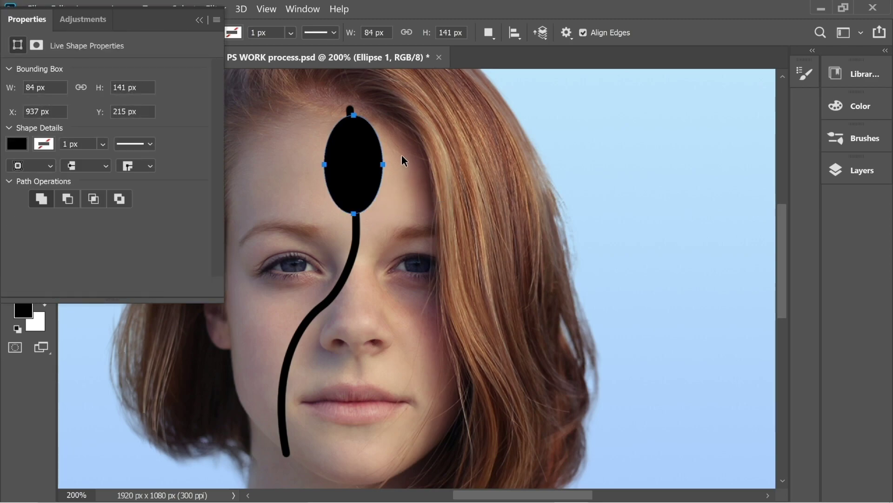
# Step: Rotate the forehead ellipse by about -3.25° and nudge it up and right to align with the line
pyautogui.hotkey('ctrl', 't')
pyautogui.moveTo(388, 106); pyautogui.dragTo(383, 101)
pyautogui.moveTo(346, 159); pyautogui.dragTo(348, 153)
pyautogui.press('Up')
pyautogui.press('Up')
pyautogui.press('Right')
pyautogui.press('Right')
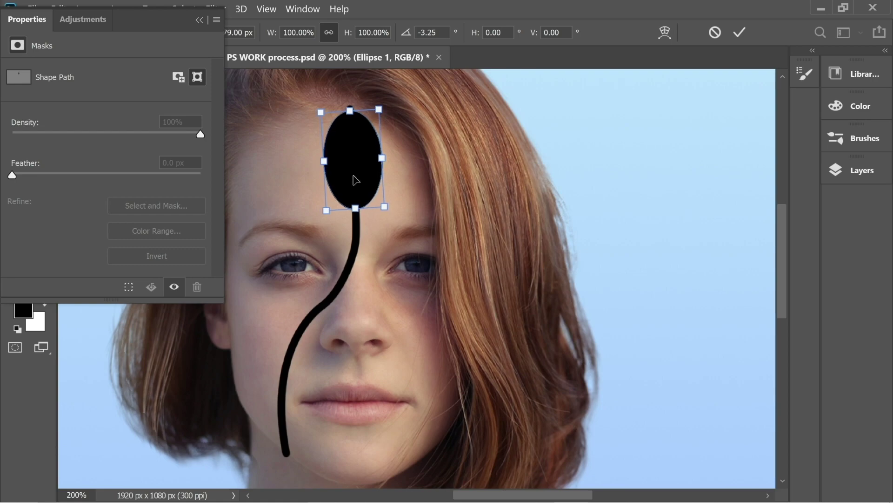
pyautogui.click(201, 21)
# Step: Accept turning the transformed ellipse into a regular path and duplicate the Ellipse 1 layer
pyautogui.click(838, 169)
pyautogui.click(585, 167)
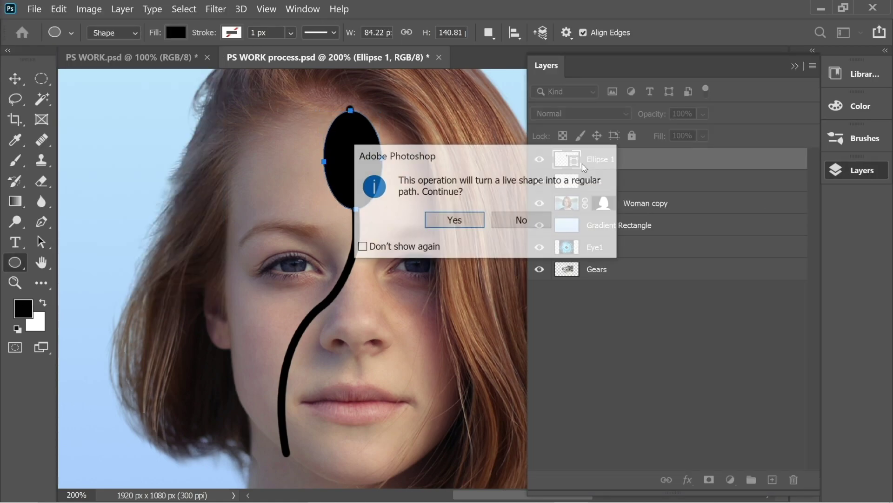
pyautogui.click(453, 223)
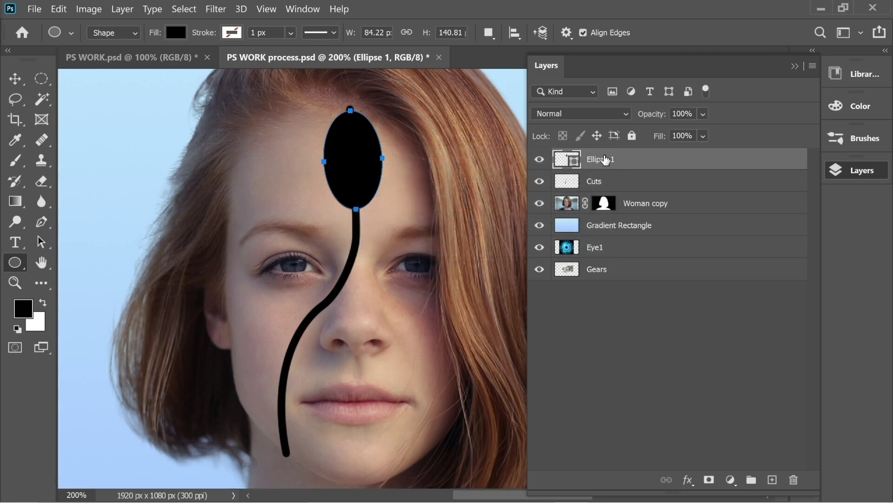
pyautogui.hotkey('ctrl', 'j')
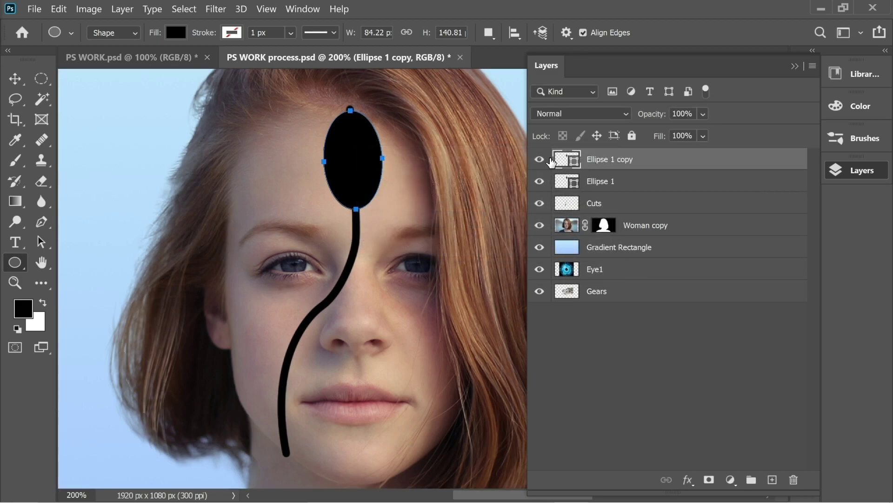
# Step: Squash the duplicated ellipse to 68.75% of its height and position it over the upper-middle part of the forehead ellipse
pyautogui.hotkey('ctrl', 't')
pyautogui.moveTo(353, 112); pyautogui.dragTo(354, 141)
pyautogui.moveTo(360, 175); pyautogui.dragTo(361, 159)
pyautogui.press('Up')
pyautogui.press('Up')
pyautogui.press('Up')
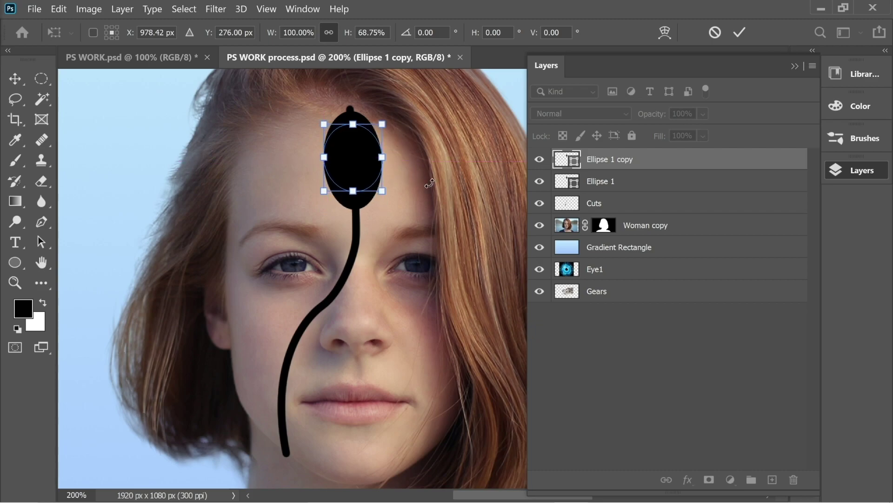
# Step: Load the outline of the Ellipse 1 copy layer as a selection and invert it
pyautogui.keyDown('ctrl'); pyautogui.click(572, 160); pyautogui.keyUp('ctrl')
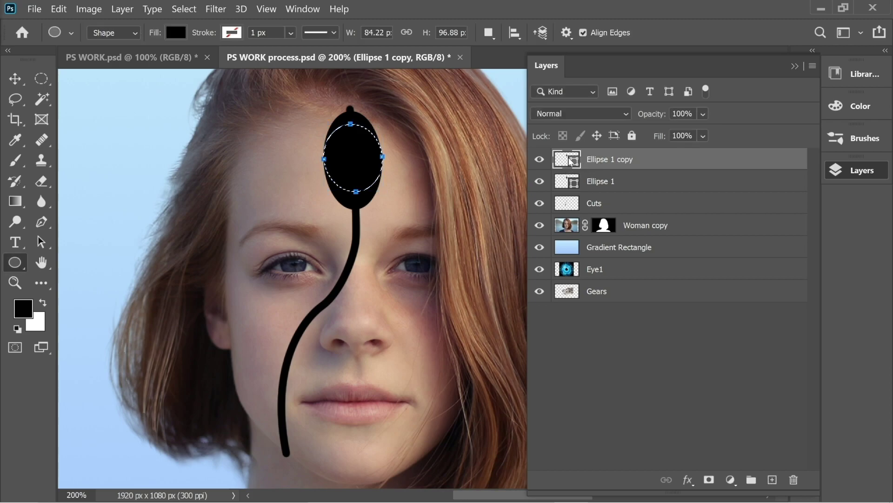
pyautogui.click(183, 9)
pyautogui.click(198, 68)
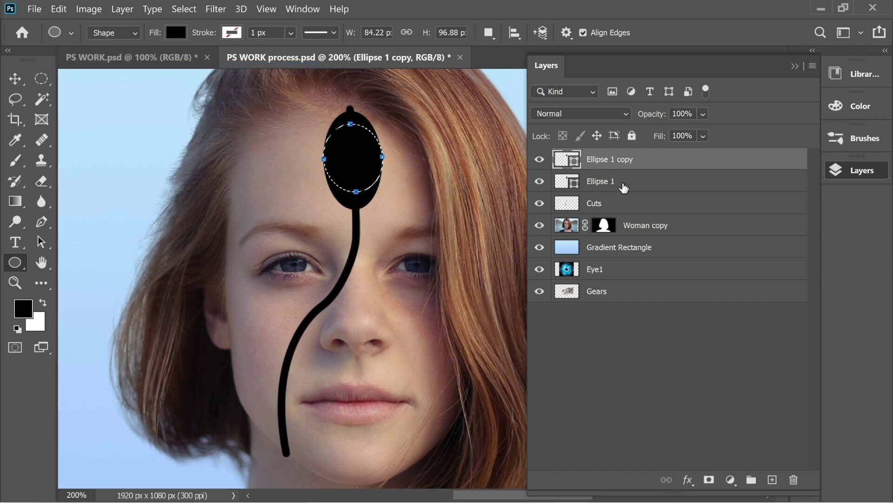
# Step: Rasterize the Ellipse 1 layer and erase its top part that extends beyond the shortened copy
pyautogui.click(605, 184)
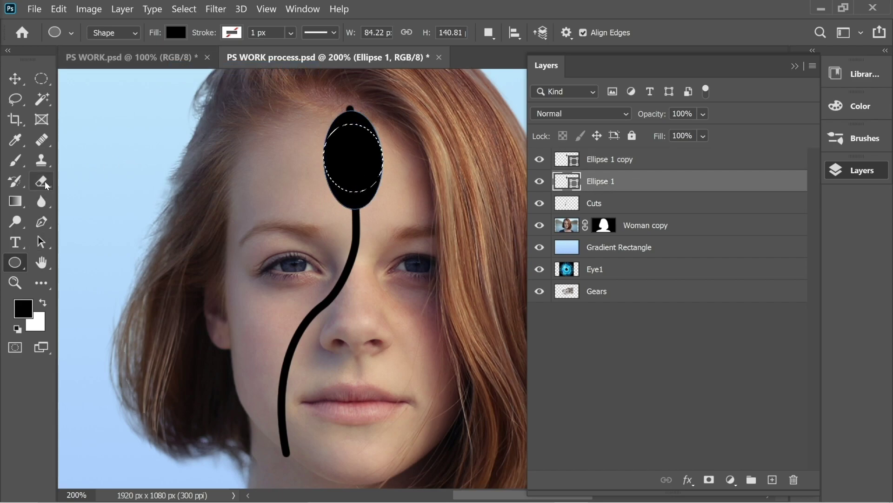
pyautogui.click(42, 180)
pyautogui.click(355, 122)
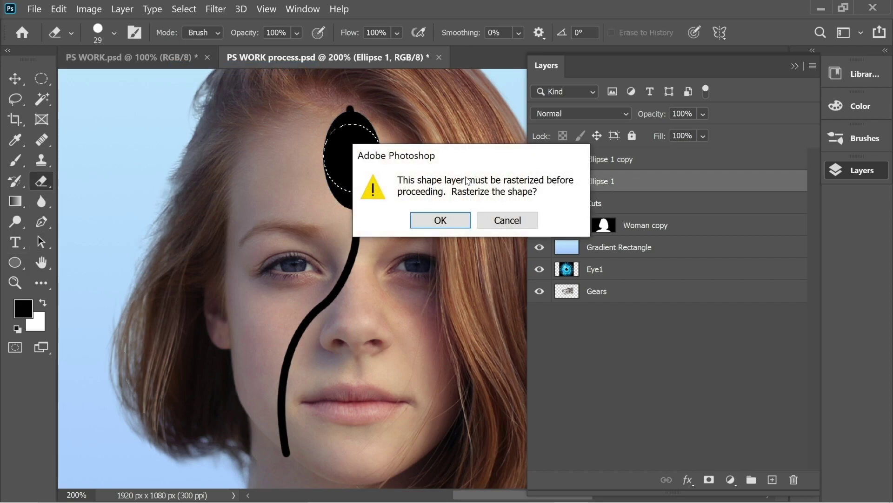
pyautogui.click(457, 217)
pyautogui.moveTo(384, 137); pyautogui.dragTo(346, 140)
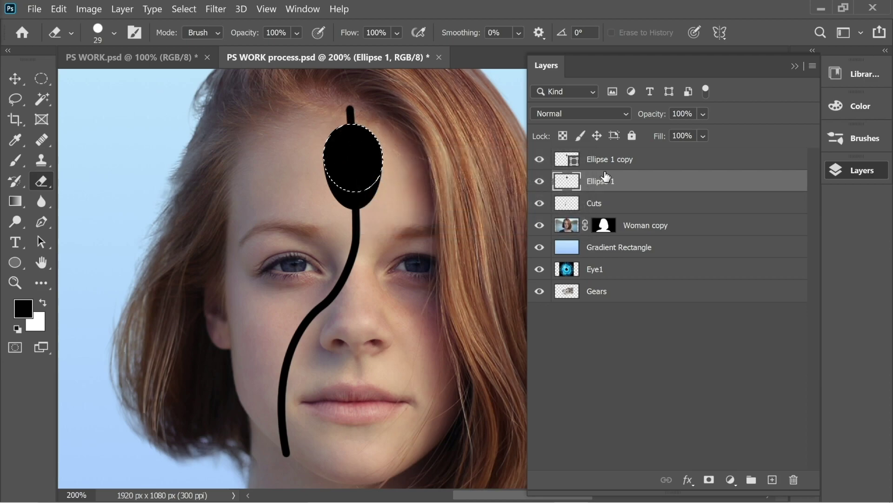
# Step: Delete the Ellipse 1 copy layer and clear the selection
pyautogui.moveTo(610, 163); pyautogui.dragTo(794, 479)
pyautogui.click(43, 78)
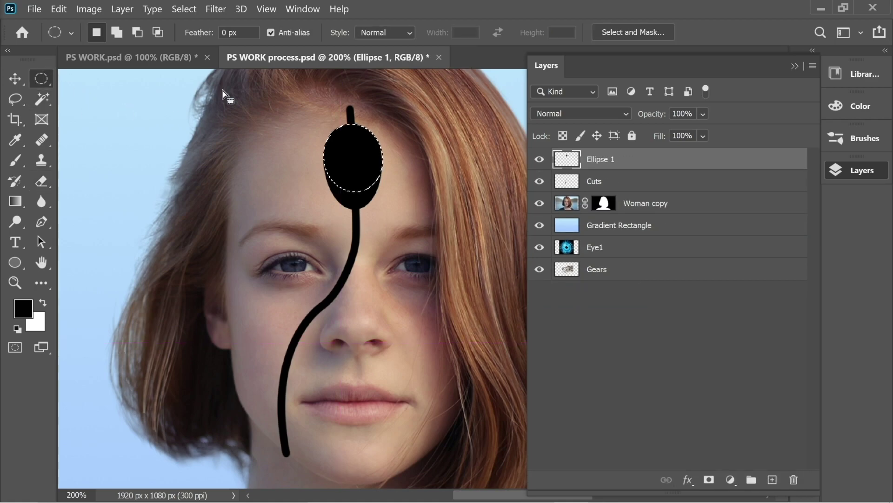
pyautogui.click(135, 116)
# Step: Draw a curved path from the forehead ellipse to the hairline at the temple, stroke it with the black brush and delete the path
pyautogui.click(41, 222)
pyautogui.click(335, 158)
pyautogui.moveTo(224, 192); pyautogui.dragTo(213, 186)
pyautogui.rightClick(298, 158)
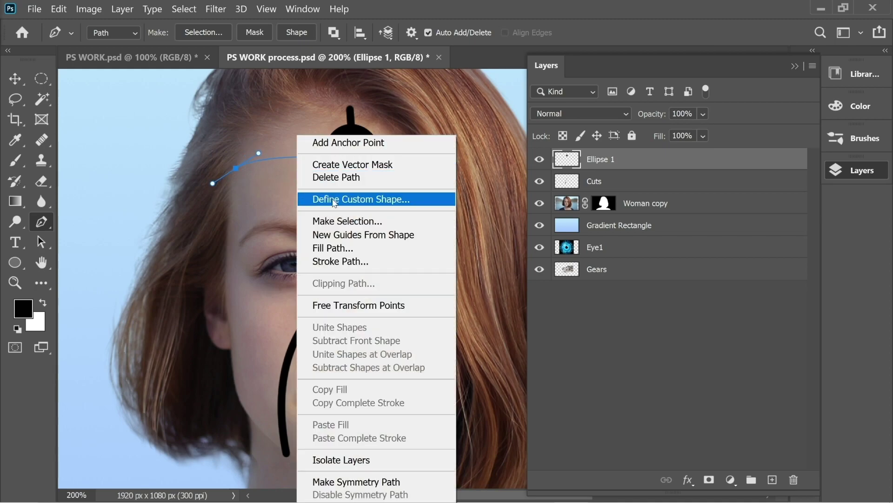
pyautogui.click(353, 258)
pyautogui.click(590, 160)
pyautogui.press('Return')
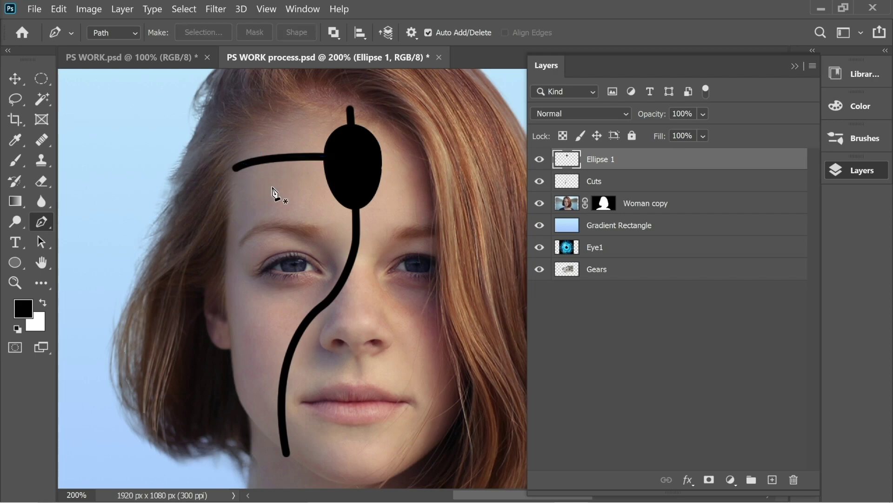
# Step: Draw a small closed trapezoid path hanging below the forehead line and fill it with black at 100% opacity
pyautogui.click(263, 163)
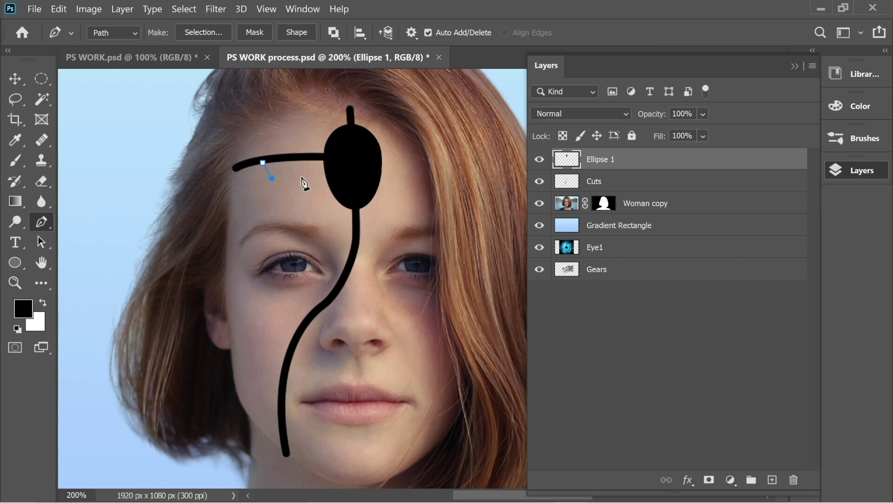
pyautogui.click(302, 176)
pyautogui.click(309, 158)
pyautogui.click(263, 163)
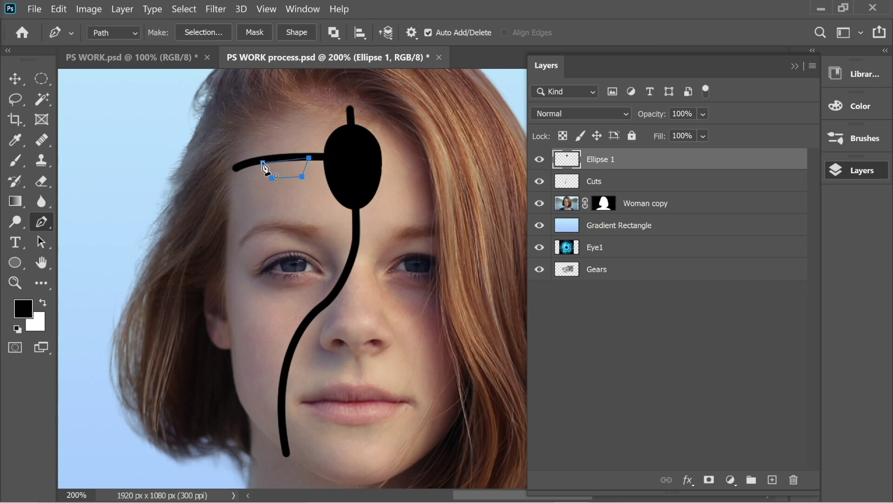
pyautogui.rightClick(288, 168)
pyautogui.click(319, 247)
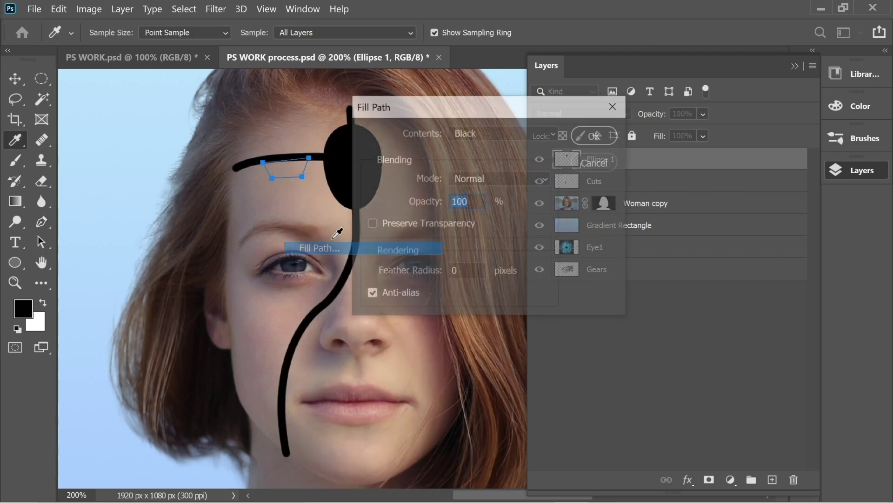
pyautogui.click(586, 137)
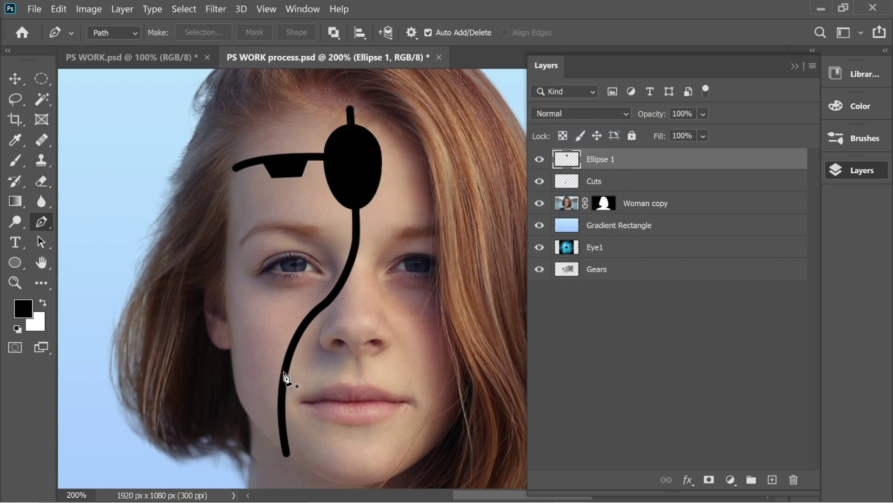
# Step: Draw an angular four-point shape on the cheek along the outer side of the long line and fill it with black
pyautogui.click(299, 331)
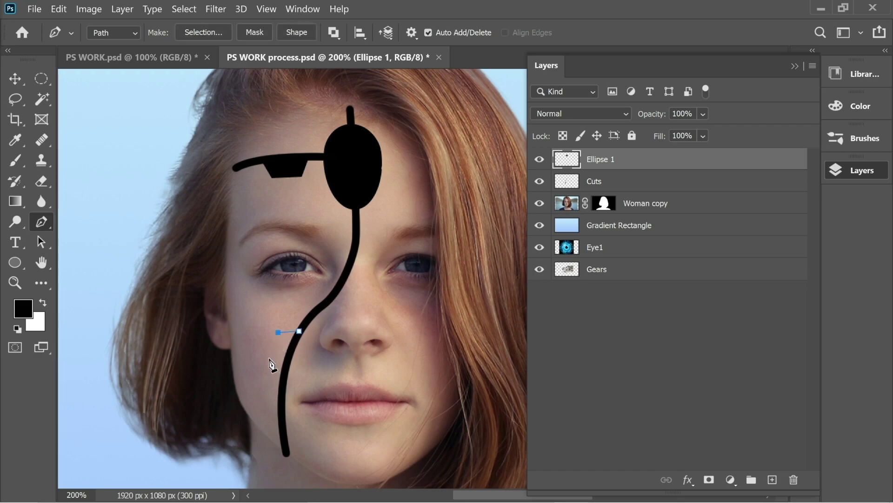
pyautogui.click(270, 359)
pyautogui.click(282, 377)
pyautogui.rightClick(294, 338)
pyautogui.click(357, 249)
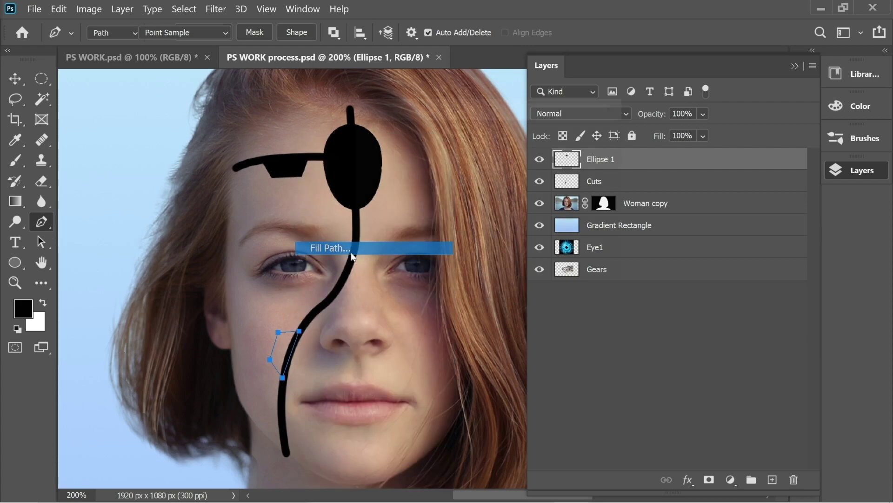
pyautogui.click(587, 134)
pyautogui.press('Return')
# Step: Set the brush size to 7 px and paint small black dots beside the forehead trapezoid, below the ellipse and beside the cheek shape
pyautogui.click(16, 161)
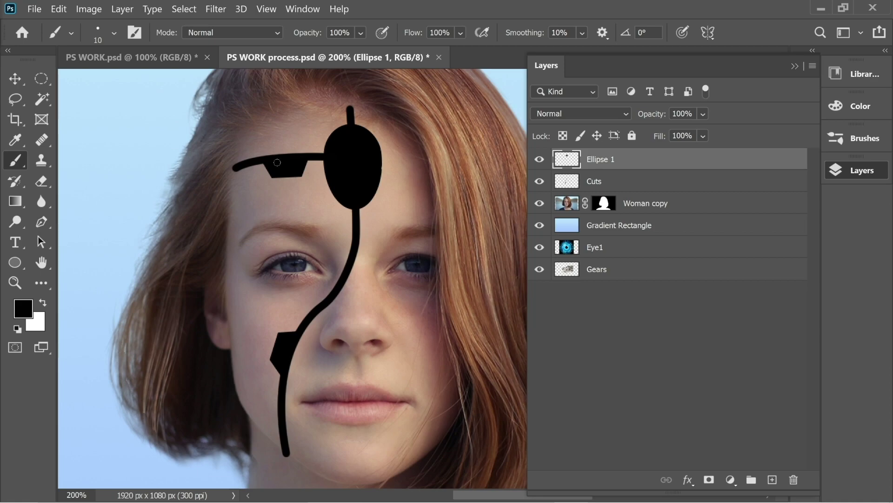
pyautogui.click(115, 32)
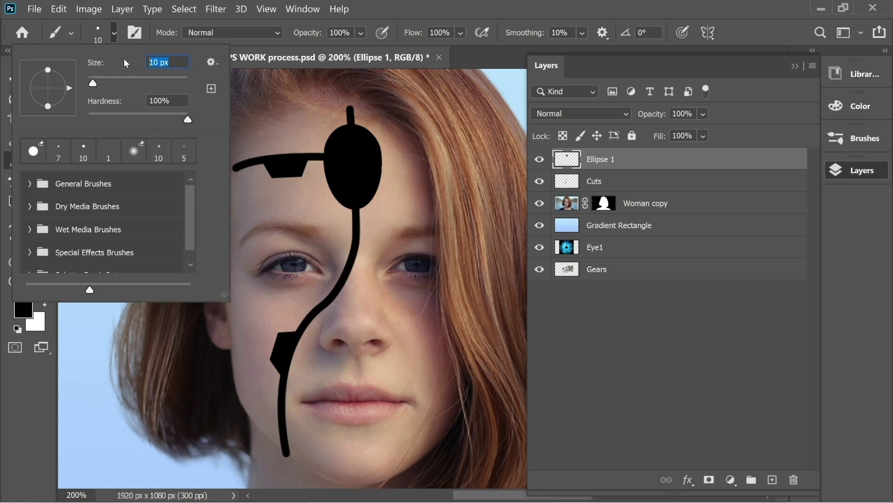
pyautogui.click(311, 165)
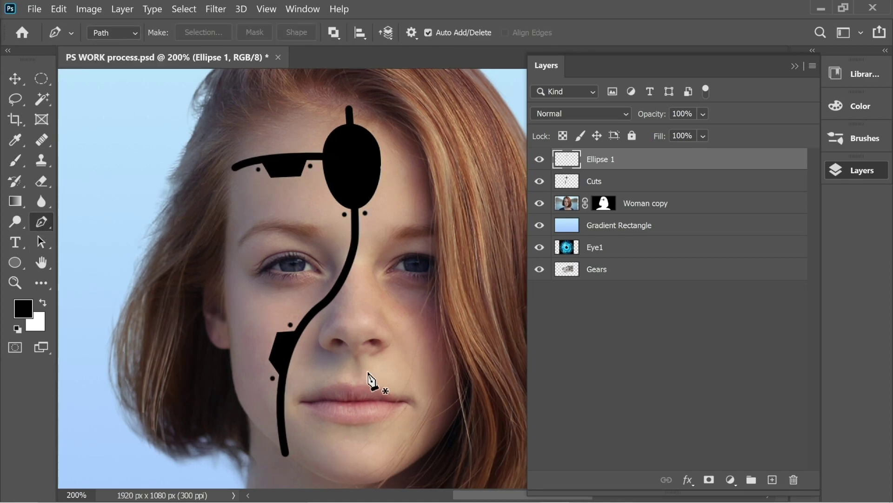
# Step: Draw a slightly curved path from just below the lower lip down to the edge of the chin
pyautogui.click(355, 427)
pyautogui.moveTo(352, 484); pyautogui.dragTo(344, 481)
pyautogui.rightClick(353, 396)
pyautogui.press('Escape')
# Step: Set the brush size to 10 px, stroke the chin path in black and delete the path
pyautogui.press('b')
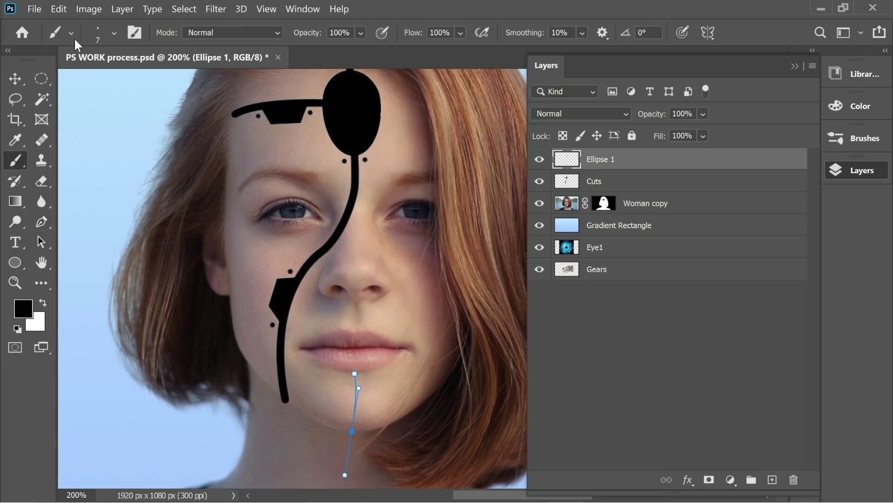
pyautogui.click(97, 34)
pyautogui.write('1p')
pyautogui.rightClick(356, 372)
pyautogui.click(396, 158)
pyautogui.click(587, 157)
pyautogui.press('Return')
# Step: Draw a long curved path across the chest from the shoulder to the opposite neckline, stroke it in black and delete the path
pyautogui.moveTo(399, 326); pyautogui.dragTo(266, 70)
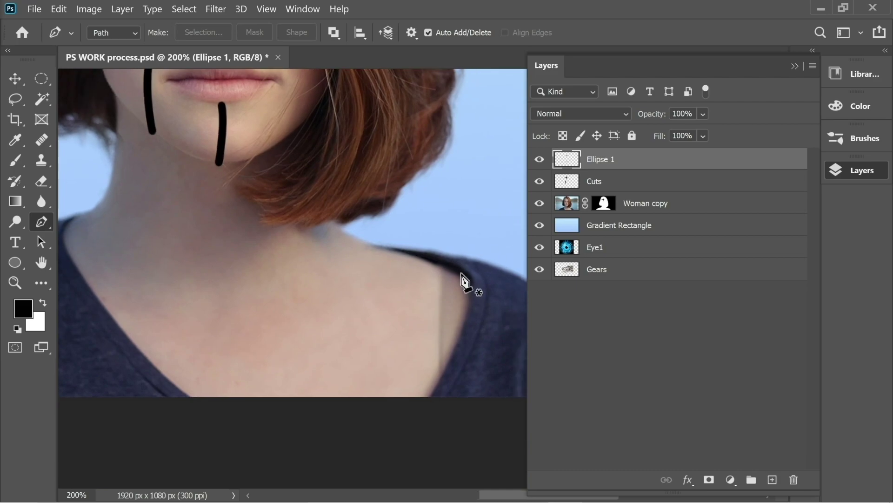
pyautogui.click(452, 266)
pyautogui.moveTo(114, 349); pyautogui.dragTo(265, 352)
pyautogui.moveTo(275, 350)
pyautogui.mouseDown()
pyautogui.moveTo(171, 310)
pyautogui.moveTo(88, 309)
pyautogui.mouseUp()
pyautogui.rightClick(320, 259)
pyautogui.click(368, 260)
pyautogui.click(588, 148)
pyautogui.press('Delete')
pyautogui.moveTo(455, 180)
pyautogui.mouseDown()
pyautogui.moveTo(247, 249)
pyautogui.moveTo(270, 274)
pyautogui.mouseUp()
pyautogui.press('Delete')
# Step: Draw a small closed trapezoid against the chin line, fill it with black and remove the path
pyautogui.moveTo(153, 206); pyautogui.dragTo(297, 291)
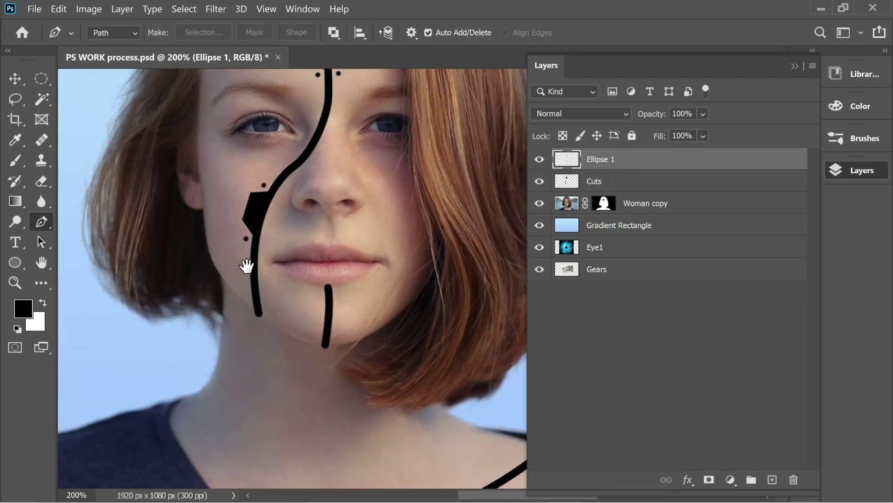
pyautogui.click(327, 300)
pyautogui.click(312, 305)
pyautogui.click(311, 326)
pyautogui.click(323, 332)
pyautogui.click(328, 299)
pyautogui.rightClick(331, 305)
pyautogui.click(367, 247)
pyautogui.click(591, 135)
pyautogui.press('Return')
# Step: Draw a small closed trapezoid below the chest line, fill it with black and remove the path
pyautogui.moveTo(434, 273); pyautogui.dragTo(363, 163)
pyautogui.click(333, 415)
pyautogui.click(358, 423)
pyautogui.click(392, 409)
pyautogui.click(393, 393)
pyautogui.click(334, 415)
pyautogui.rightClick(362, 408)
pyautogui.click(391, 150)
pyautogui.click(562, 143)
pyautogui.press('Return')
# Step: Set the brush size to 7 px and paint small black dots beside the chin and chest trapezoids
pyautogui.moveTo(273, 191); pyautogui.dragTo(356, 420)
pyautogui.press('b')
pyautogui.click(115, 34)
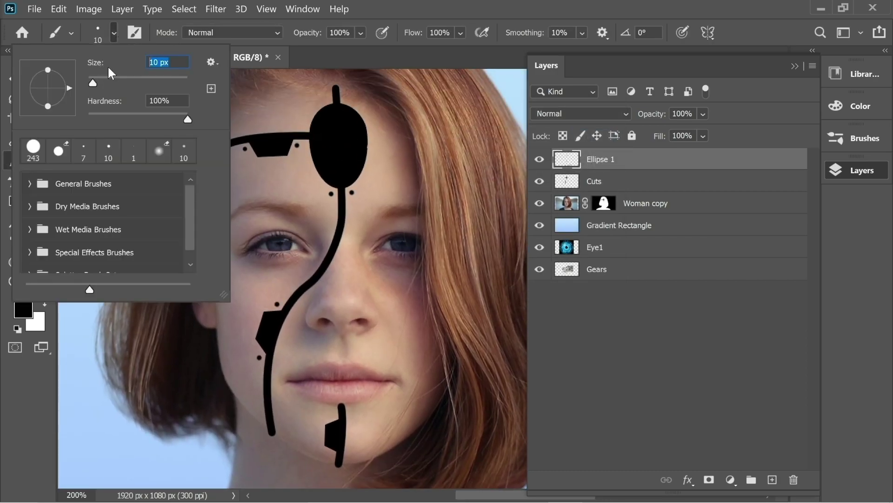
pyautogui.write('7')
pyautogui.press('Return')
pyautogui.click(329, 455)
pyautogui.moveTo(330, 480)
pyautogui.mouseDown()
pyautogui.moveTo(328, 404)
pyautogui.moveTo(238, 234)
pyautogui.mouseUp()
# Step: Merge the Ellipse 1 layer down into the Cuts layer
pyautogui.moveTo(195, 74); pyautogui.dragTo(234, 161)
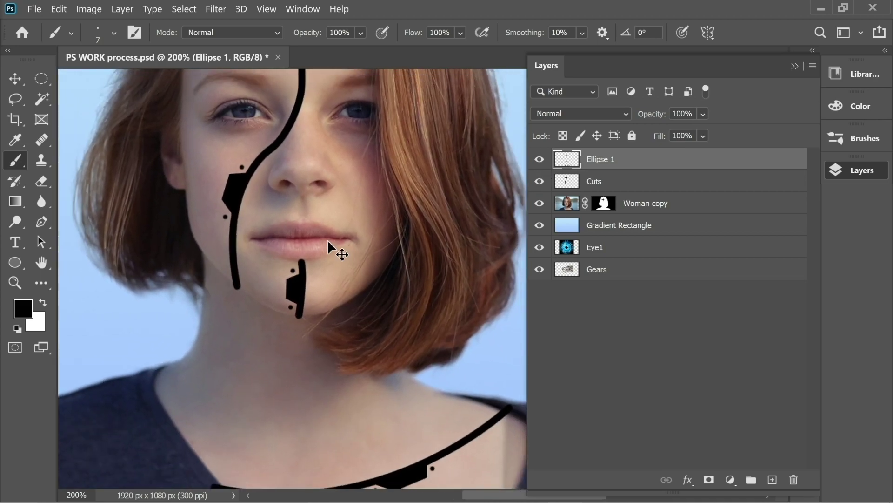
pyautogui.hotkey('ctrl', '-')
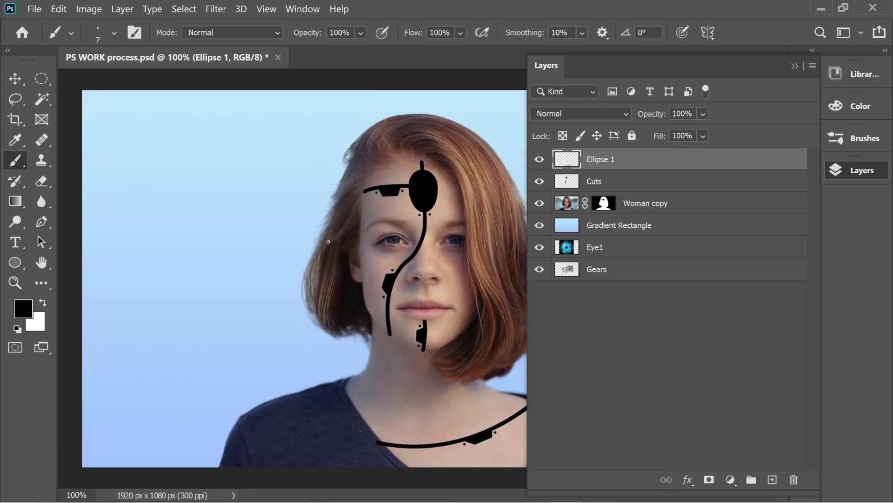
pyautogui.rightClick(603, 170)
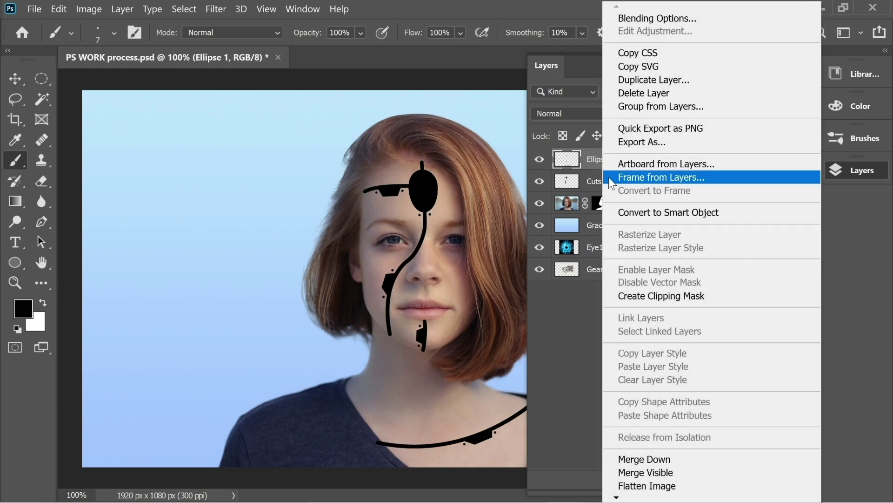
pyautogui.click(640, 458)
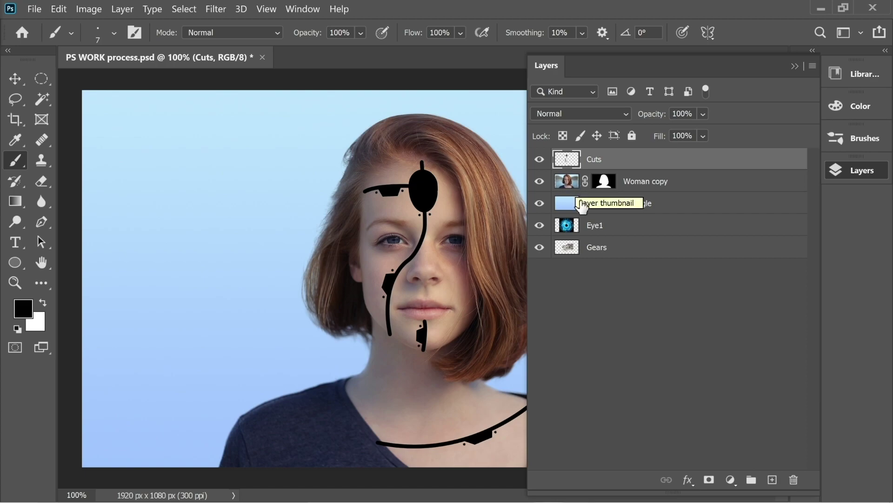
# Step: Erase the short end of the line that sticks out above the forehead ellipse on the Cuts layer
pyautogui.press('e')
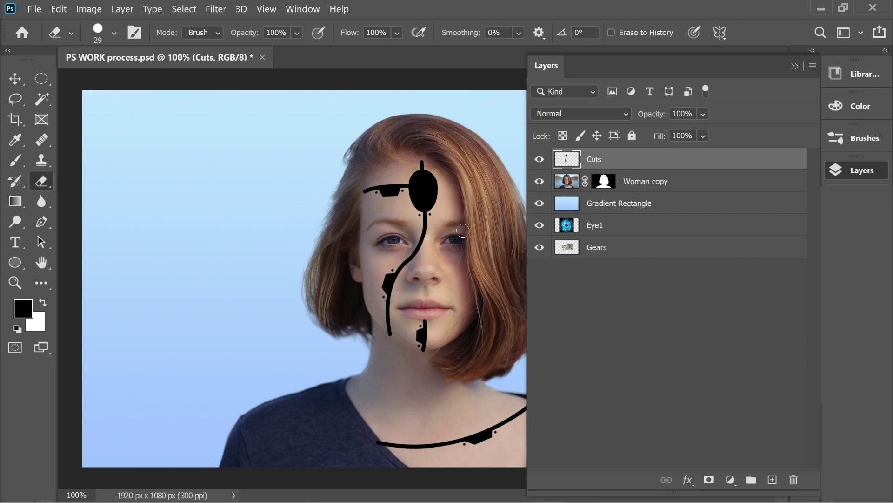
pyautogui.hotkey('ctrl', '+')
pyautogui.hotkey('ctrl', '+')
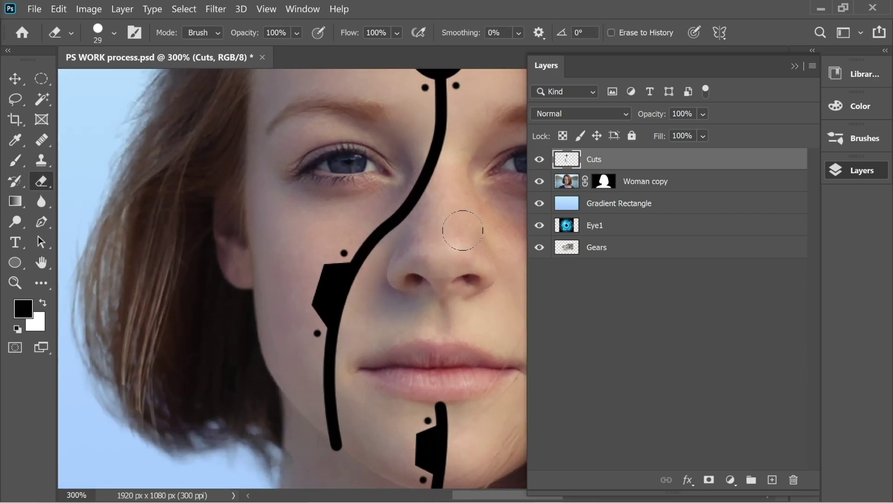
pyautogui.moveTo(426, 204); pyautogui.dragTo(379, 285)
pyautogui.moveTo(315, 194); pyautogui.dragTo(327, 256)
pyautogui.click(331, 242)
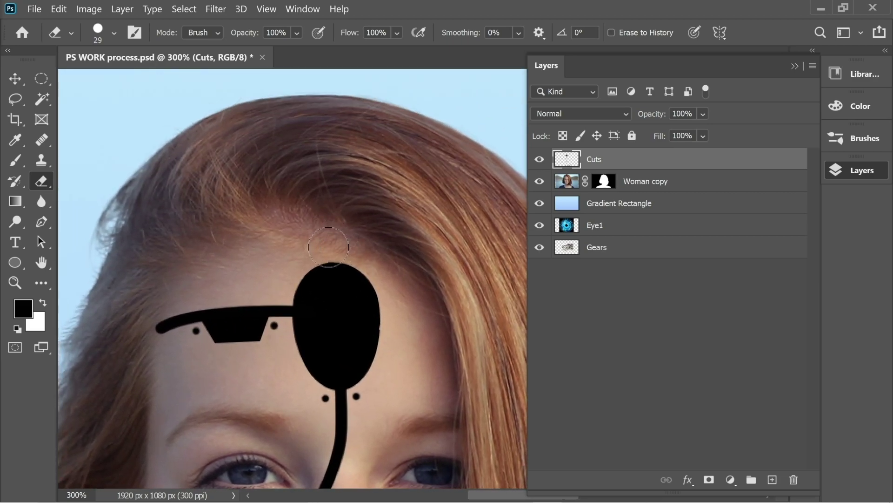
# Step: Erase the rounded ends of the chin line and the lower end of the cheek line to trim them flat
pyautogui.moveTo(255, 390); pyautogui.dragTo(273, 167)
pyautogui.moveTo(205, 421); pyautogui.dragTo(290, 114)
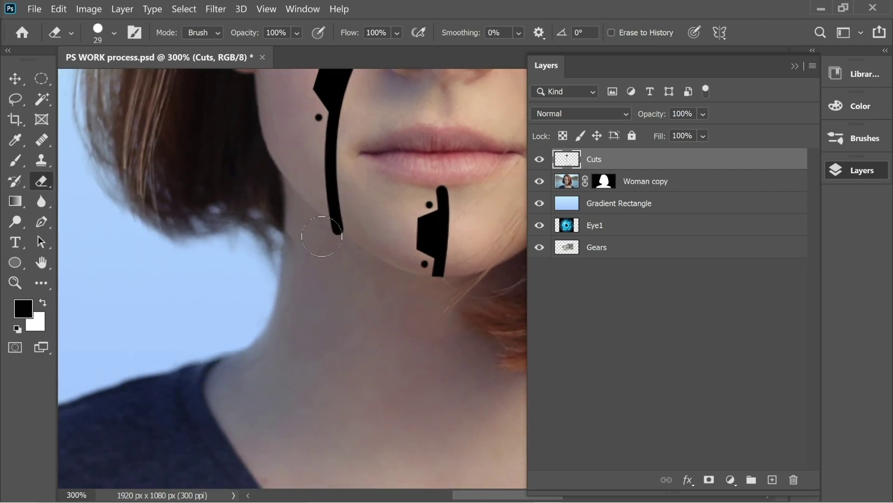
pyautogui.moveTo(435, 211); pyautogui.dragTo(398, 257)
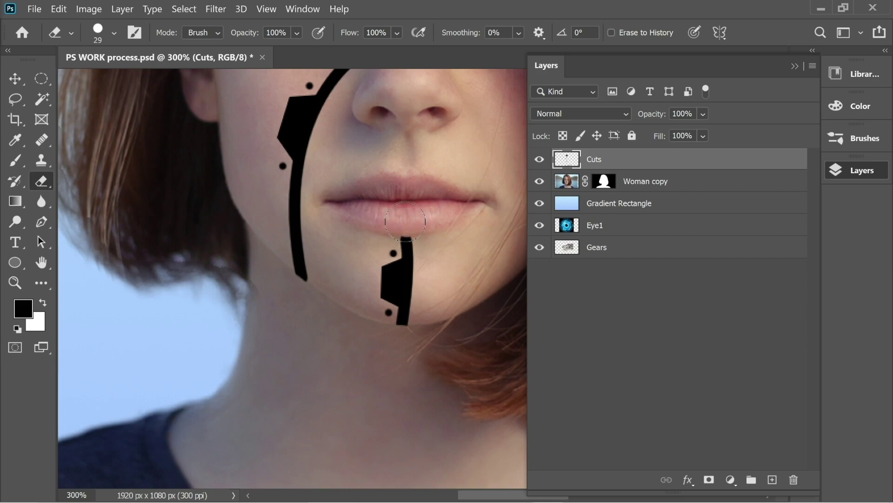
# Step: Erase both ends of the chest line where they run over the shirt
pyautogui.scroll(3, 369, 225)
pyautogui.scroll(-12, 341, 189)
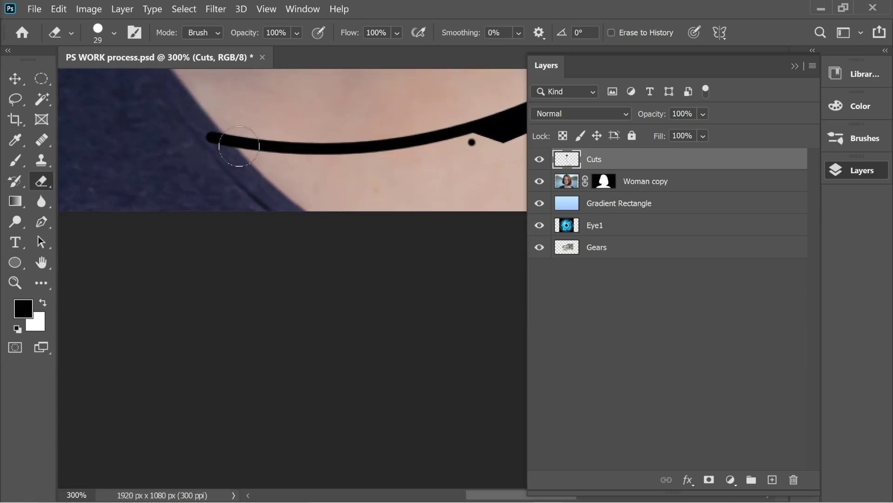
pyautogui.moveTo(202, 138)
pyautogui.mouseDown()
pyautogui.moveTo(233, 180)
pyautogui.moveTo(207, 140)
pyautogui.moveTo(218, 154)
pyautogui.mouseUp()
pyautogui.scroll(10, 216, 202)
pyautogui.hscroll(10, 216, 202)
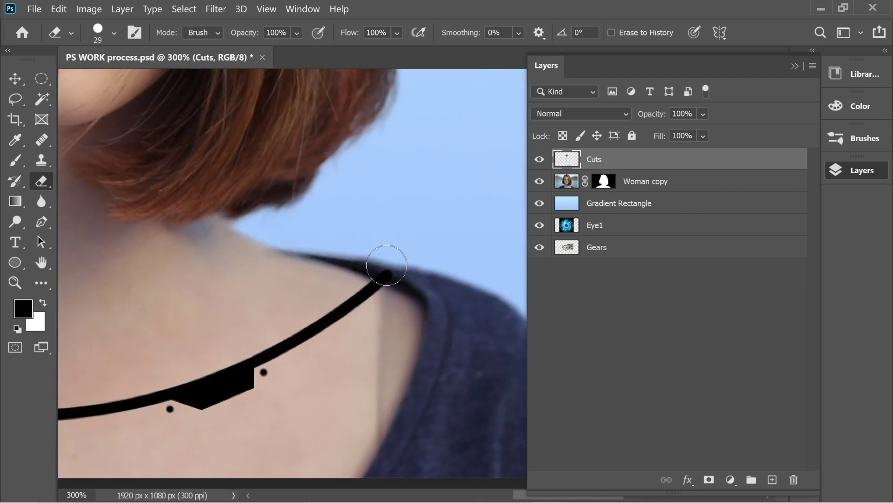
pyautogui.click(387, 265)
pyautogui.moveTo(383, 257)
pyautogui.mouseDown()
pyautogui.moveTo(400, 261)
pyautogui.moveTo(375, 255)
pyautogui.moveTo(407, 265)
pyautogui.mouseUp()
# Step: Erase the remaining end of the chest line so it stops along the diagonal edge of the shirt's neckline
pyautogui.moveTo(228, 108); pyautogui.dragTo(338, 254)
pyautogui.scroll(8, 337, 253)
pyautogui.hscroll(-3, 338, 253)
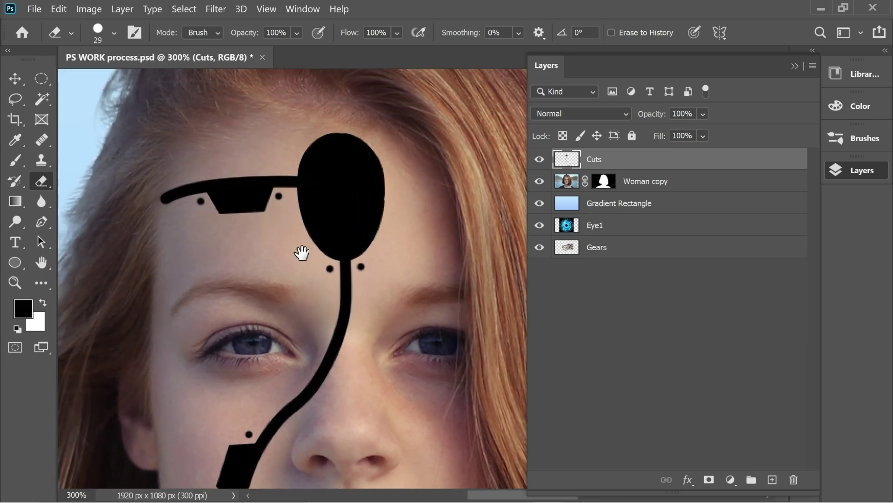
pyautogui.moveTo(317, 411); pyautogui.dragTo(285, 237)
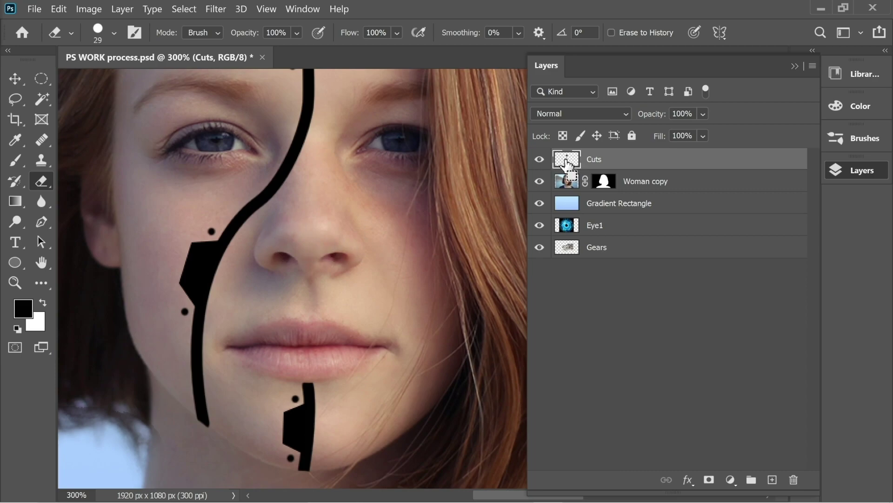
# Step: Load the Cuts layer's shapes as a selection and reduce the layer's fill to 0%
pyautogui.keyDown('ctrl'); pyautogui.click(567, 164); pyautogui.keyUp('ctrl')
pyautogui.click(703, 135)
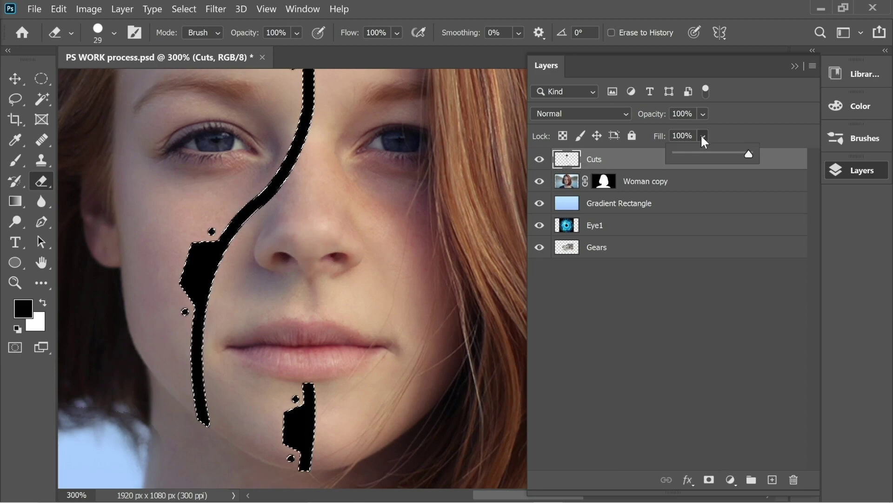
pyautogui.moveTo(746, 153); pyautogui.dragTo(675, 160)
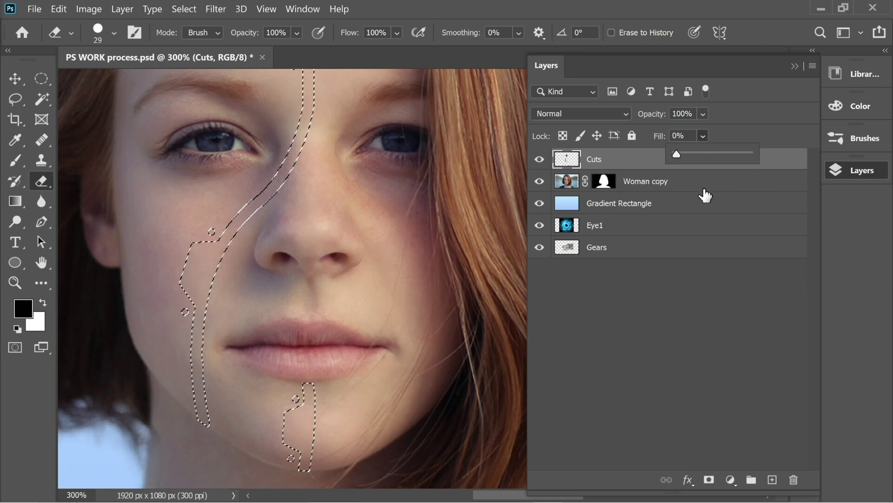
pyautogui.hotkey('ctrl', '-')
pyautogui.hotkey('ctrl', '-')
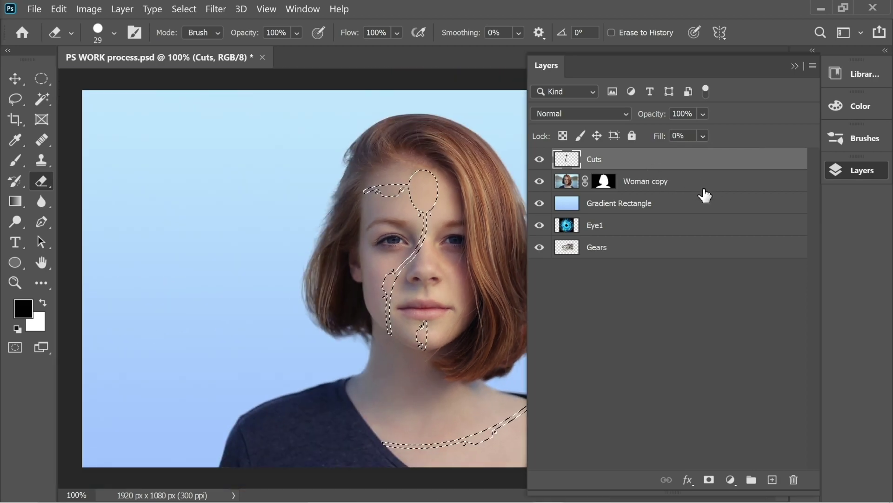
# Step: Paint the selected face and chest shapes black on the Woman copy layer mask with a 158 px brush, and deselect
pyautogui.click(603, 181)
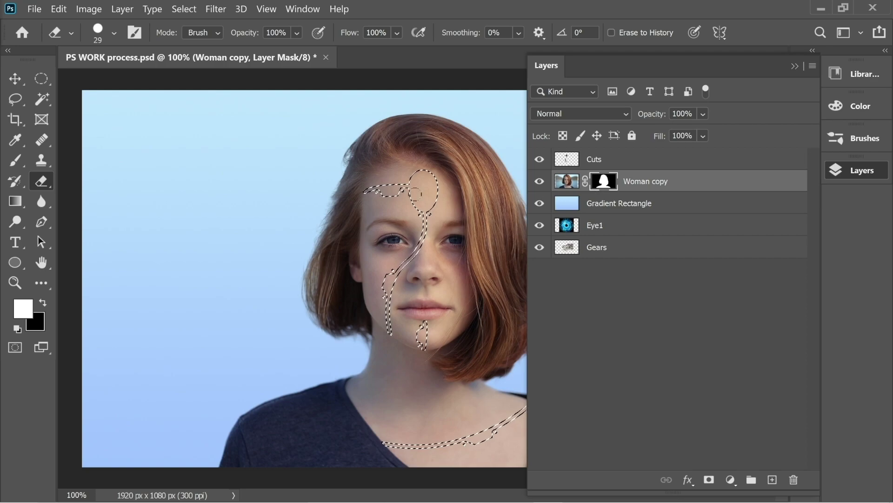
pyautogui.click(16, 161)
pyautogui.click(42, 305)
pyautogui.click(114, 32)
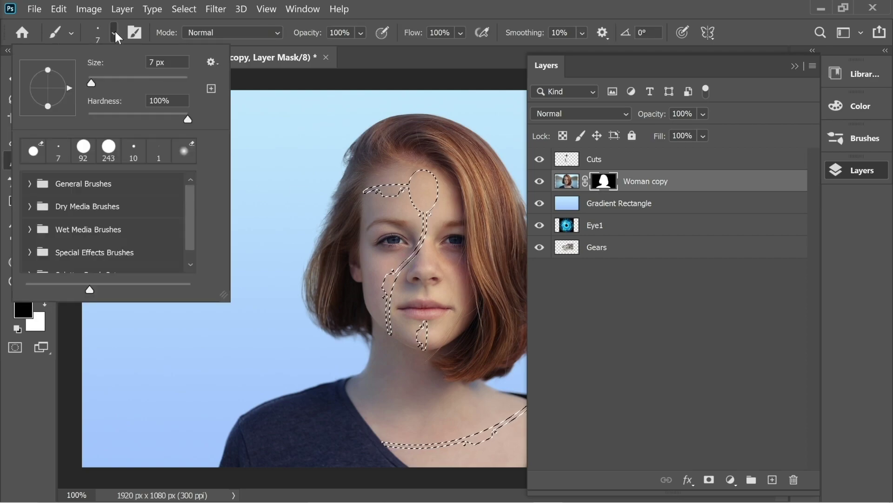
pyautogui.click(130, 79)
pyautogui.moveTo(389, 191)
pyautogui.mouseDown()
pyautogui.moveTo(414, 198)
pyautogui.moveTo(403, 253)
pyautogui.moveTo(454, 361)
pyautogui.mouseUp()
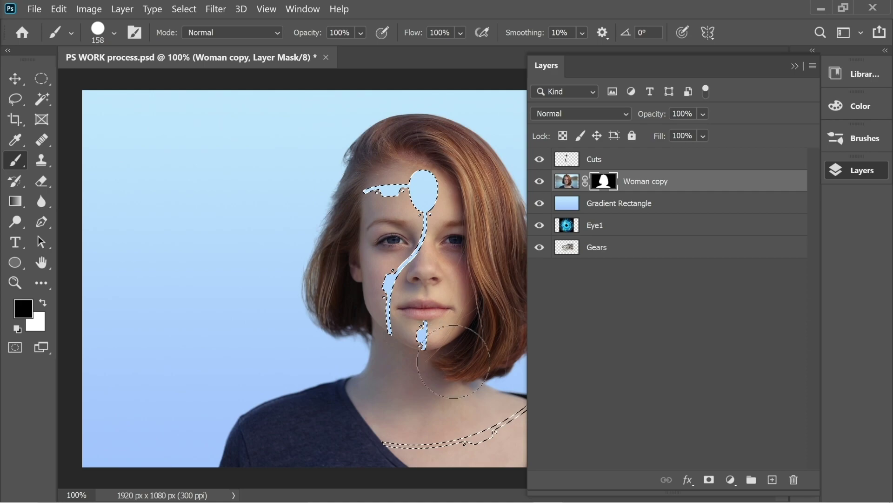
pyautogui.click(795, 66)
pyautogui.moveTo(479, 435); pyautogui.dragTo(535, 395)
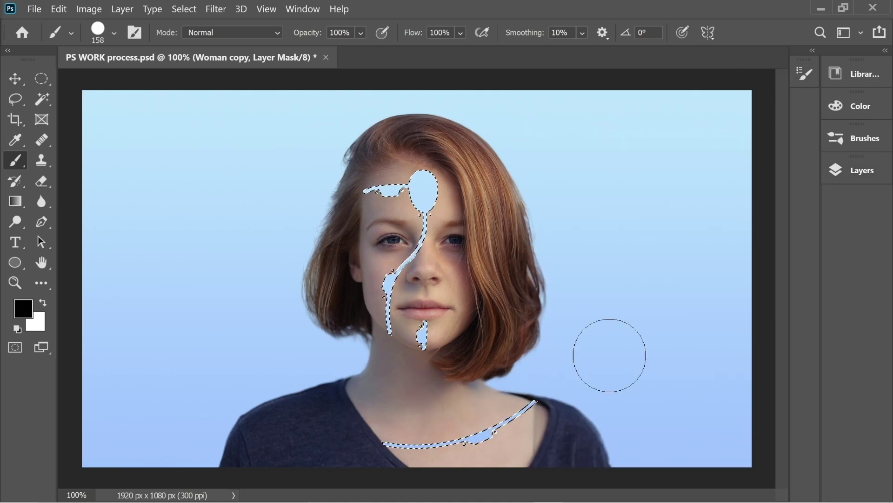
pyautogui.click(41, 79)
pyautogui.click(137, 119)
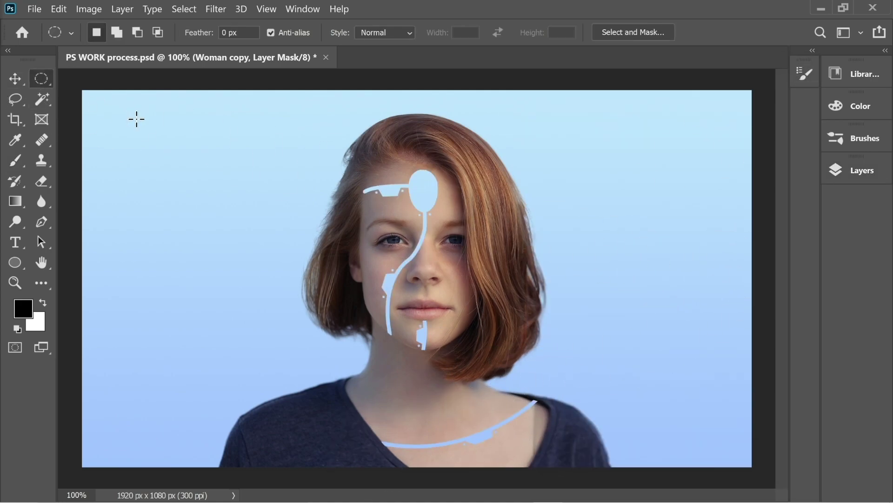
# Step: Add a Vibrance adjustment layer above Woman copy with vibrance -70 and saturation -60
pyautogui.click(860, 171)
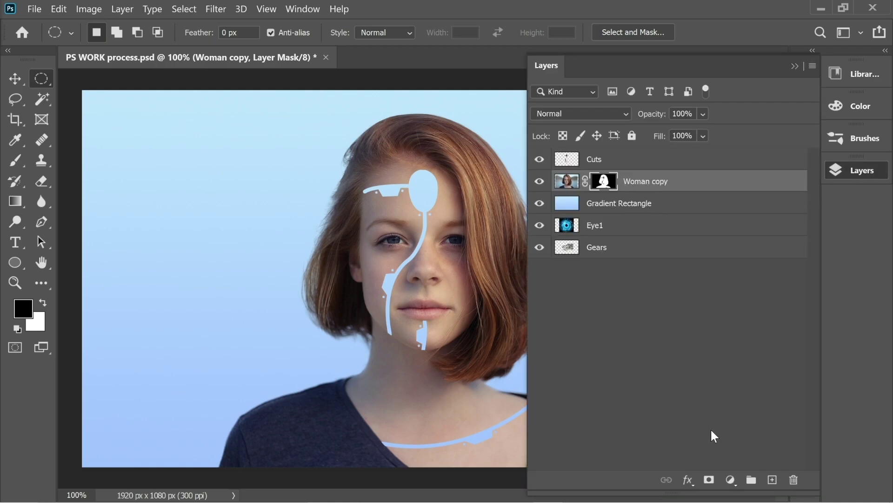
pyautogui.click(731, 480)
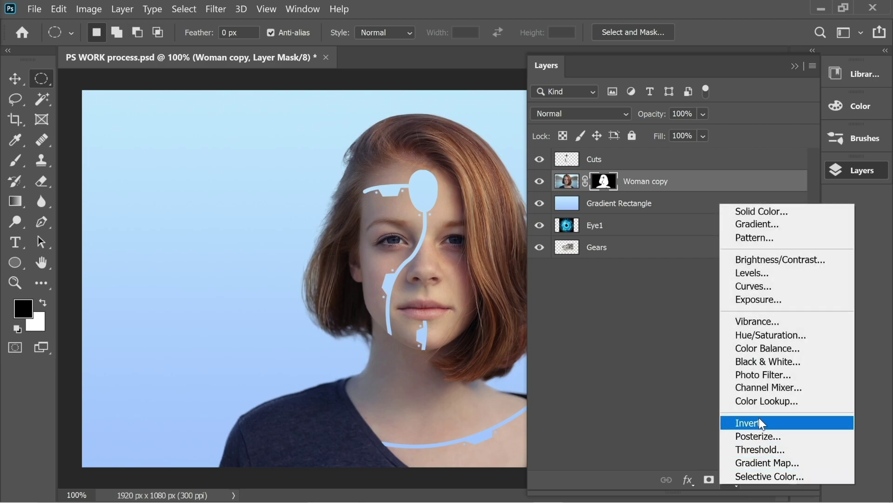
pyautogui.click(757, 325)
pyautogui.click(794, 64)
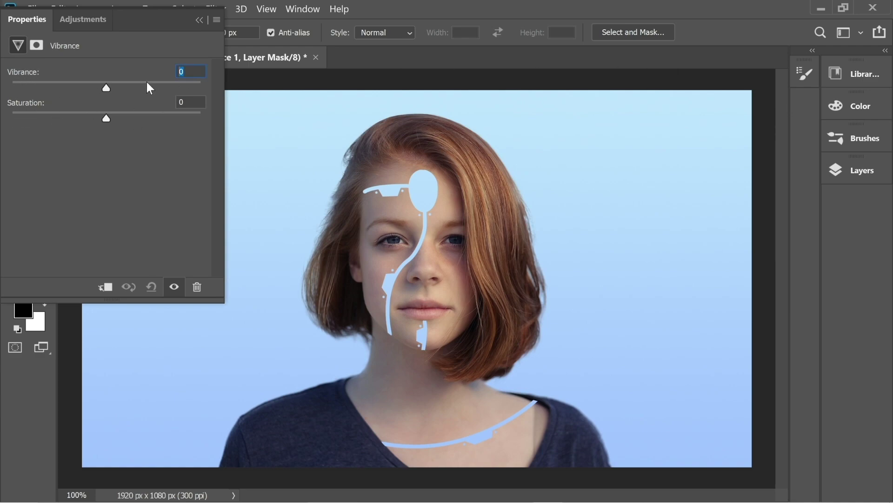
pyautogui.write('-70')
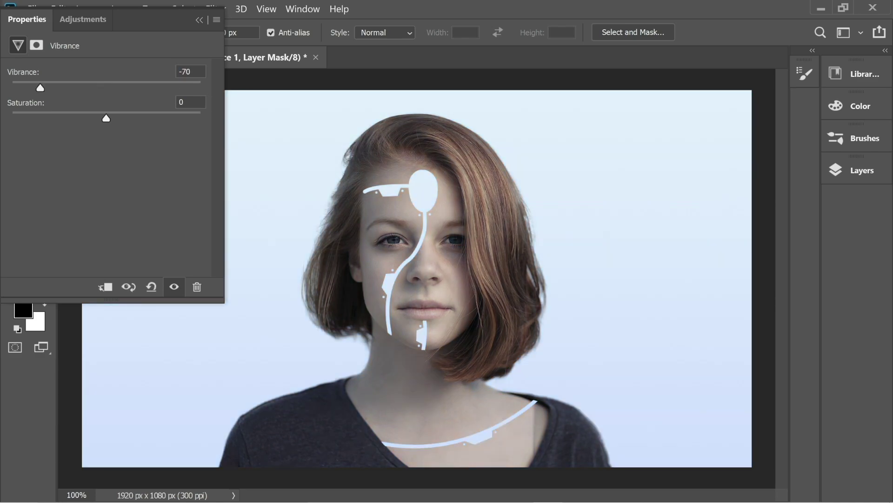
pyautogui.write('-60')
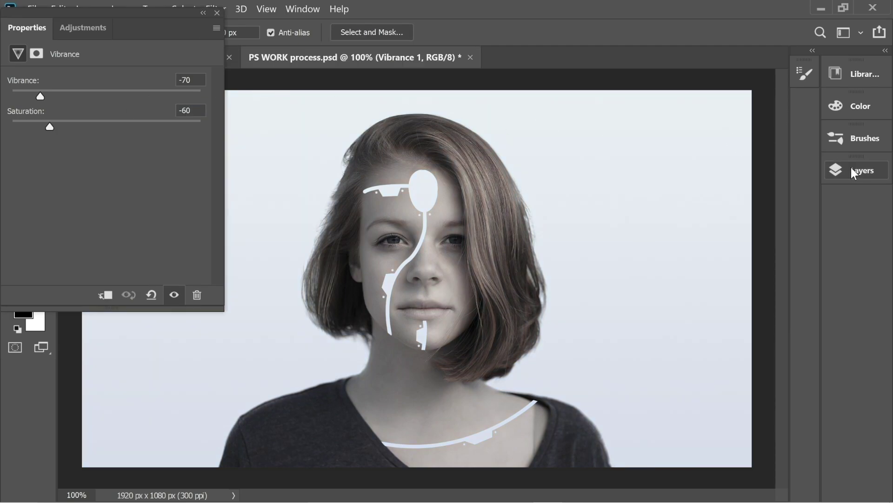
# Step: Clip the Vibrance 1 adjustment to the Woman copy layer with a clipping mask
pyautogui.click(854, 172)
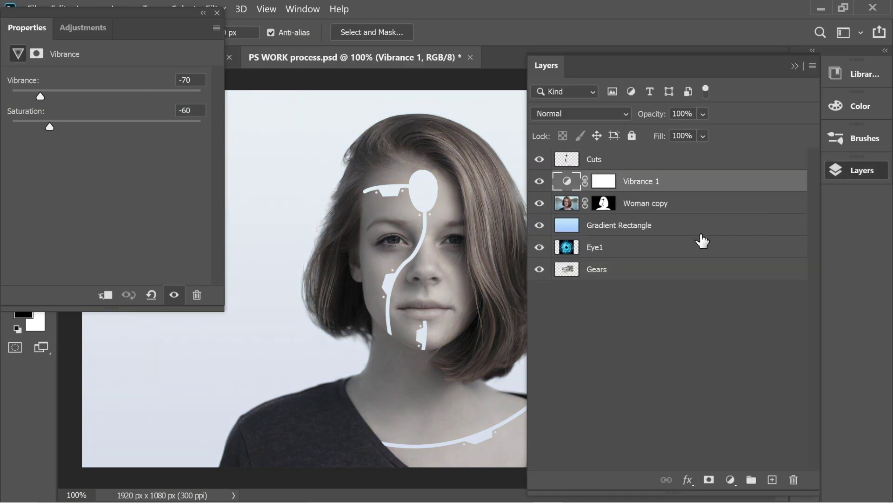
pyautogui.rightClick(654, 191)
pyautogui.click(703, 296)
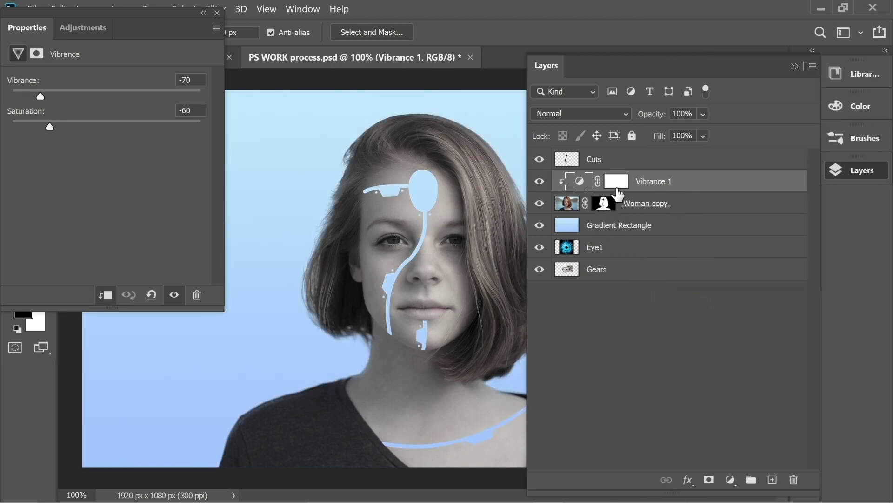
pyautogui.click(793, 66)
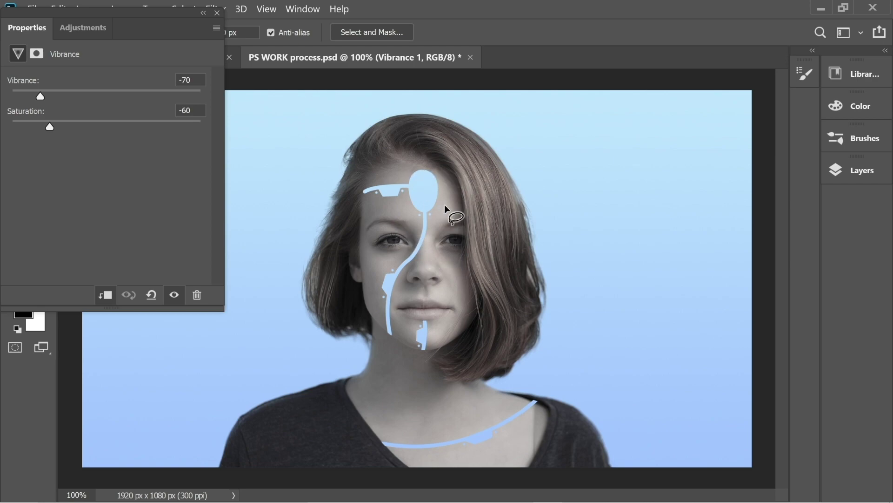
# Step: Move the Eye1 layer to the top of the layer stack, above Cuts
pyautogui.click(861, 170)
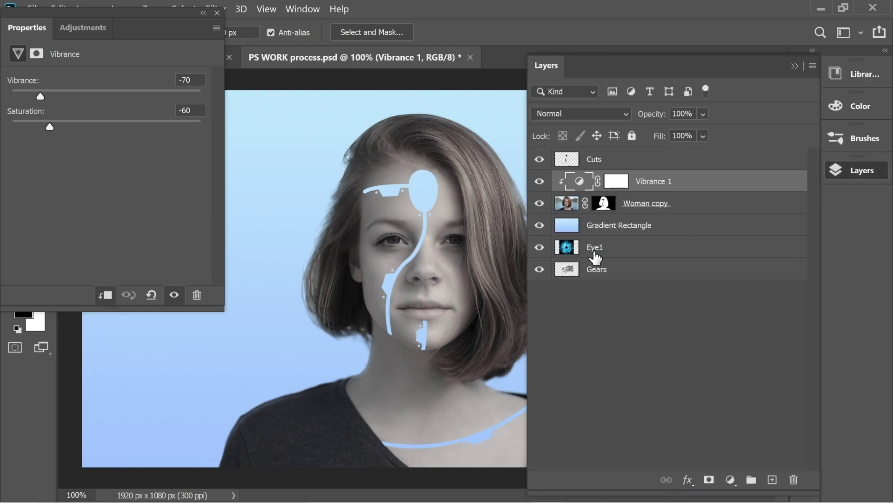
pyautogui.moveTo(600, 256); pyautogui.dragTo(602, 156)
pyautogui.click(794, 64)
pyautogui.click(217, 12)
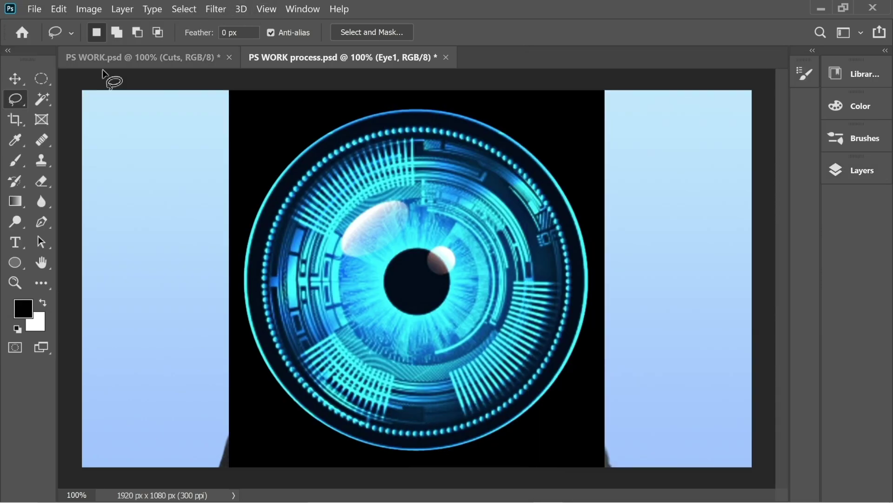
# Step: Select the black background around the blue eye graphic with the Magic Wand, delete it and deselect
pyautogui.click(46, 100)
pyautogui.click(272, 130)
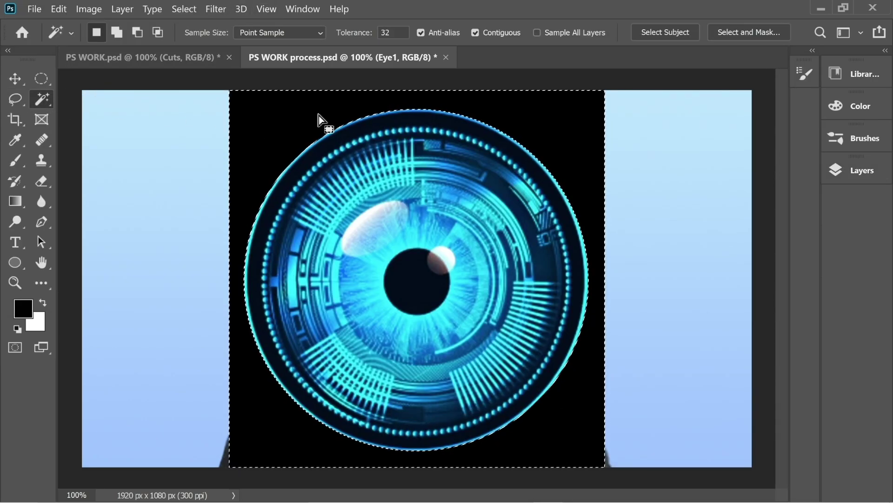
pyautogui.press('Delete')
pyautogui.click(42, 86)
pyautogui.hotkey('ctrl', 'd')
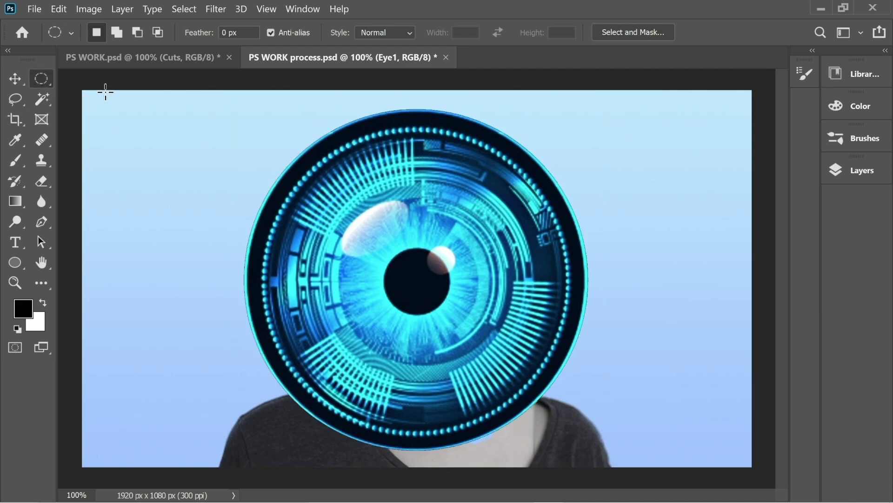
# Step: Scale the Eye1 graphic down proportionally to iris size and place it over the woman's eye on the left side of the portrait
pyautogui.hotkey('ctrl', 't')
pyautogui.moveTo(243, 109); pyautogui.dragTo(399, 247)
pyautogui.hotkey('ctrl', '+')
pyautogui.hotkey('ctrl', '+')
pyautogui.hotkey('ctrl', '+')
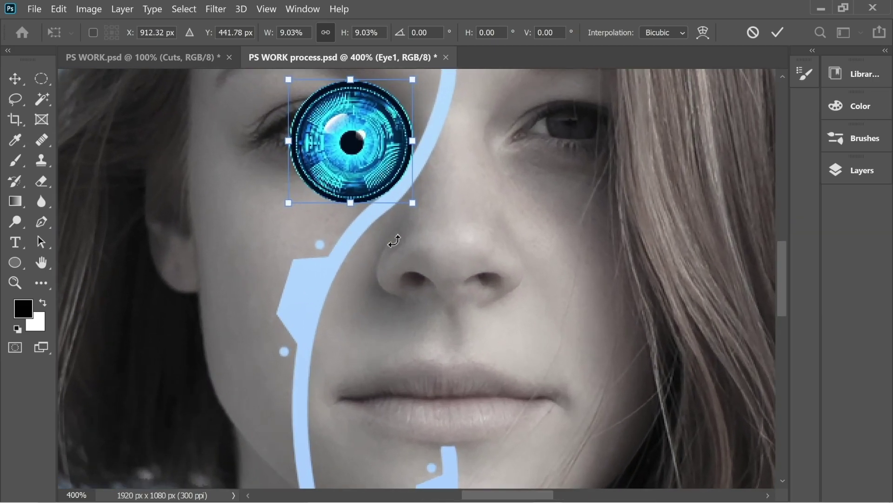
pyautogui.moveTo(329, 186); pyautogui.dragTo(367, 294)
pyautogui.moveTo(395, 253); pyautogui.dragTo(359, 243)
pyautogui.moveTo(416, 179); pyautogui.dragTo(367, 226)
pyautogui.moveTo(352, 259); pyautogui.dragTo(393, 225)
pyautogui.moveTo(408, 191); pyautogui.dragTo(371, 223)
pyautogui.press('Return')
# Step: Duplicate the eye graphic onto the iris of the woman's other eye
pyautogui.press('m')
pyautogui.press('v')
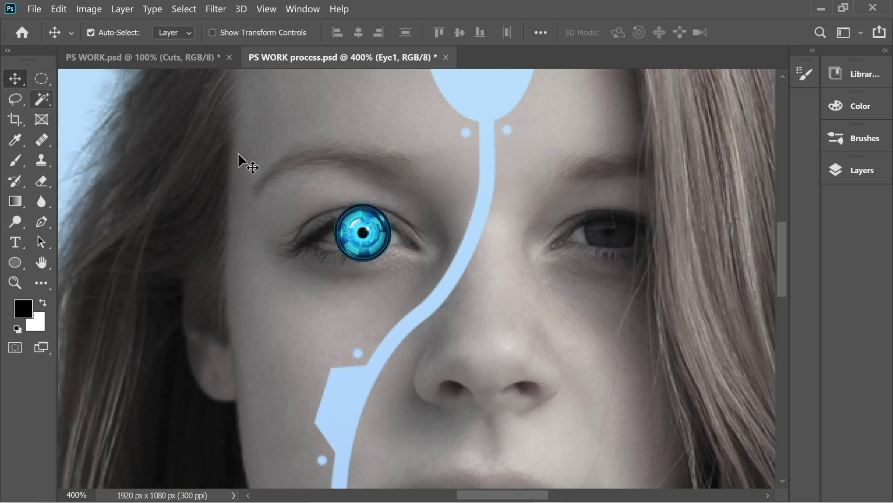
pyautogui.moveTo(364, 236); pyautogui.dragTo(609, 252)
# Step: Select the Eye1 and Eye1 copy layers together and lower their opacity to 10%
pyautogui.click(837, 171)
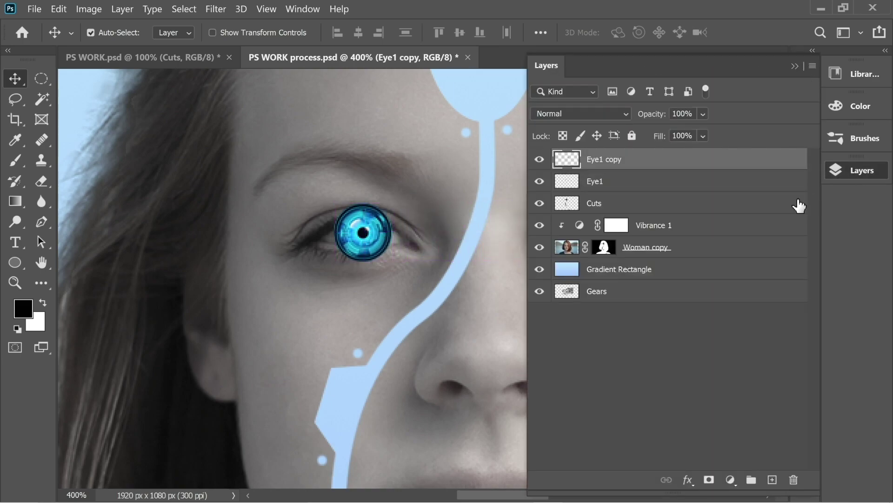
pyautogui.keyDown('shift'); pyautogui.click(607, 181); pyautogui.keyUp('shift')
pyautogui.moveTo(710, 131); pyautogui.dragTo(679, 132)
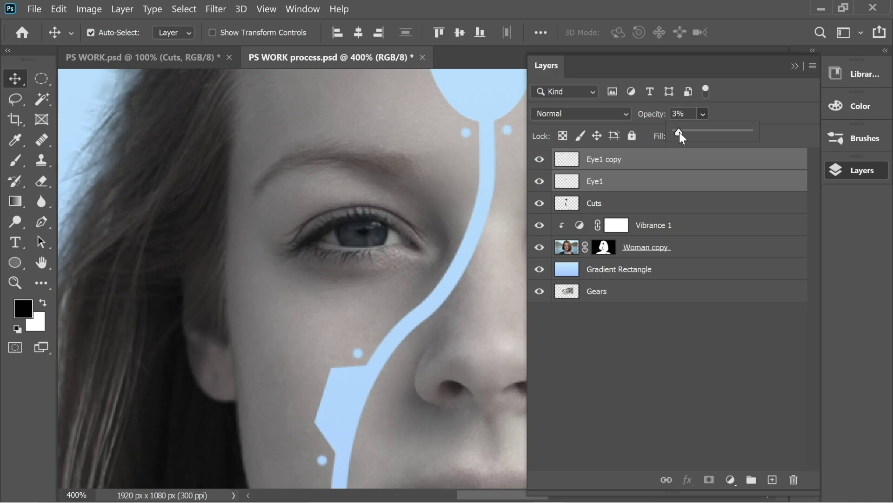
pyautogui.click(795, 67)
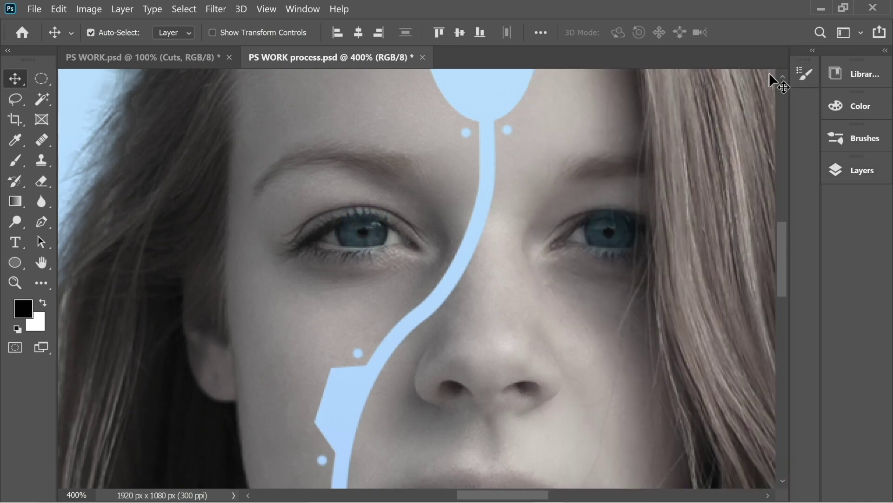
# Step: Erase the parts of Eye1 that overlap the eyelids and set the layer's opacity back to 100%
pyautogui.click(43, 181)
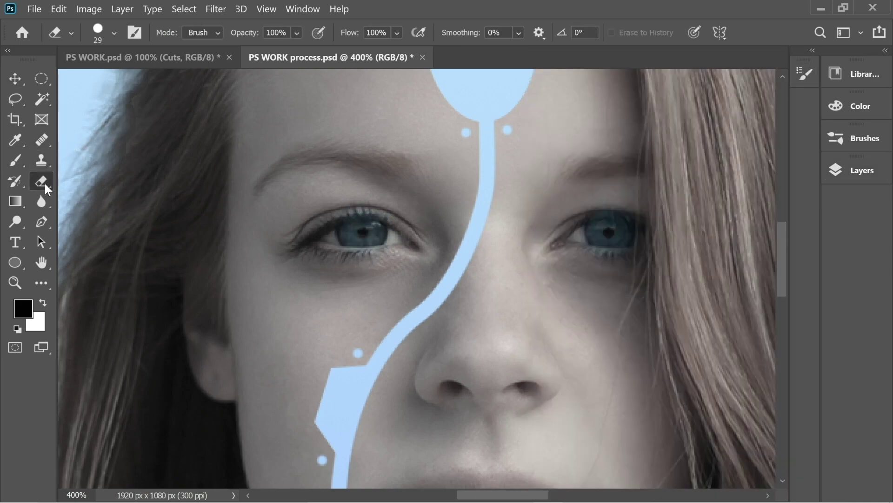
pyautogui.click(854, 171)
pyautogui.click(600, 189)
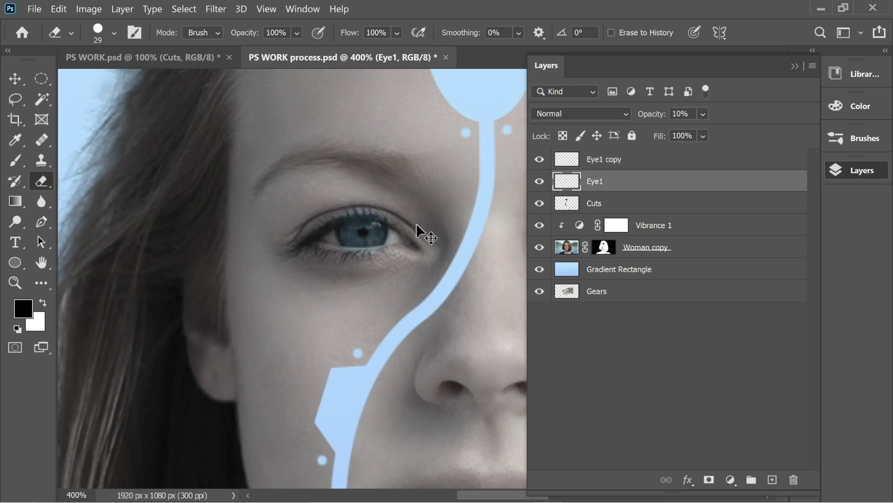
pyautogui.scroll(5, 415, 222)
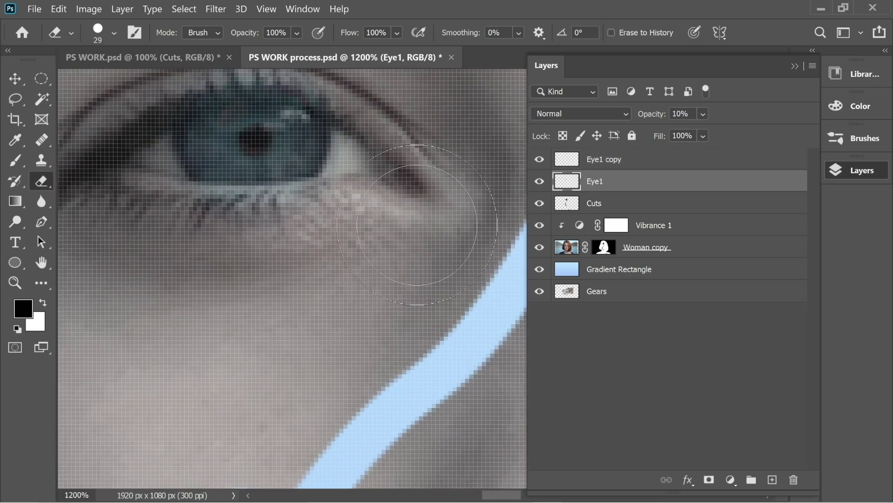
pyautogui.moveTo(327, 216)
pyautogui.mouseDown()
pyautogui.moveTo(359, 218)
pyautogui.moveTo(326, 245)
pyautogui.moveTo(202, 248)
pyautogui.moveTo(361, 247)
pyautogui.mouseUp()
pyautogui.moveTo(409, 156); pyautogui.dragTo(385, 278)
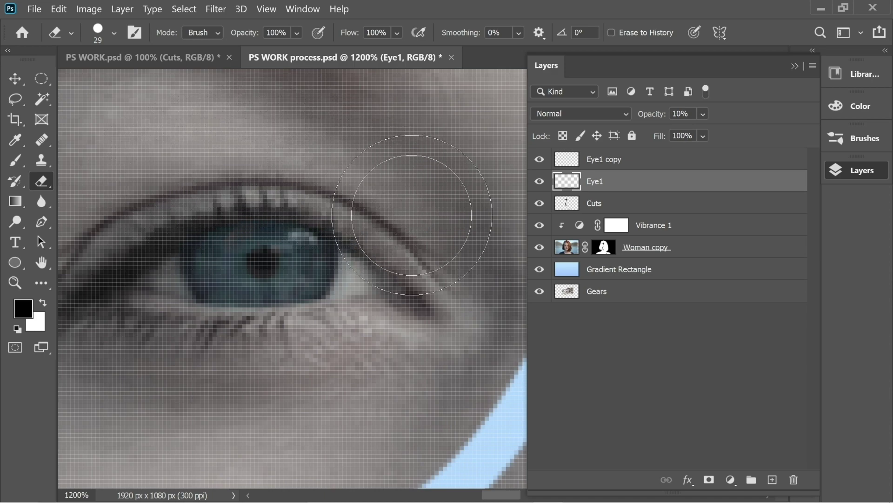
pyautogui.click(810, 142)
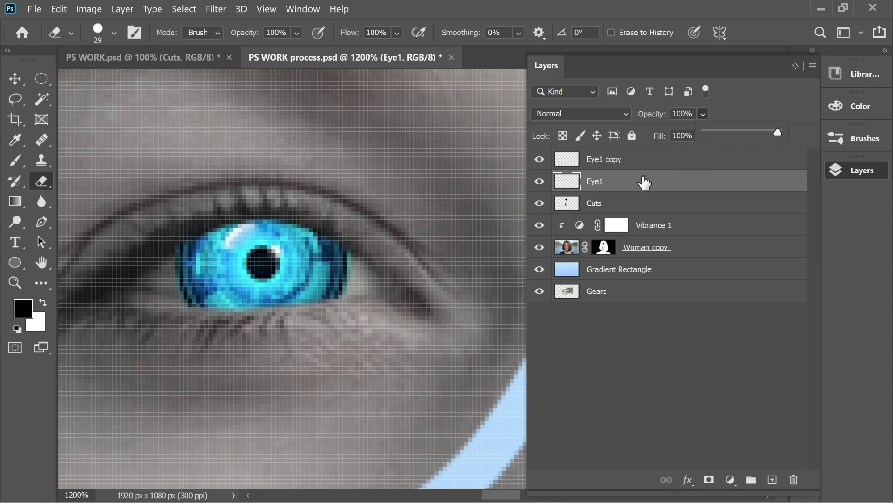
pyautogui.moveTo(376, 201); pyautogui.dragTo(350, 212)
# Step: Trim the Eye1 copy graphic to the other eye's lid edges with the Eraser and raise its opacity to 100%
pyautogui.click(622, 169)
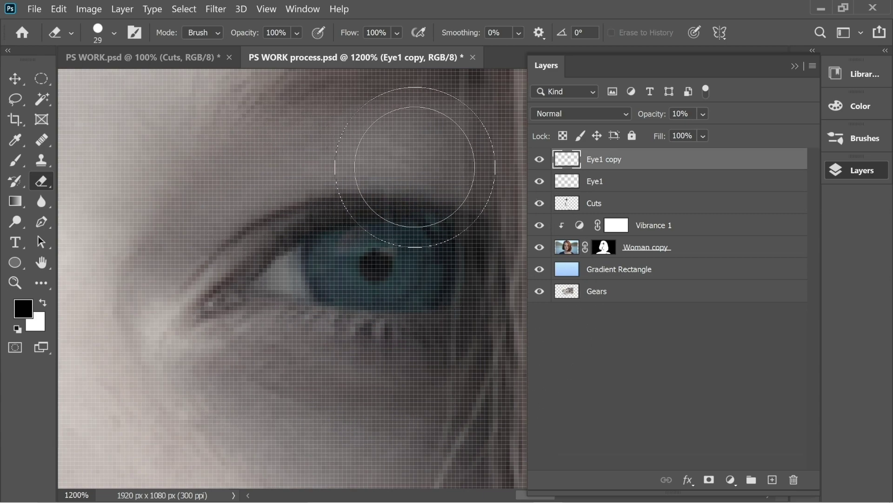
pyautogui.click(703, 113)
pyautogui.moveTo(714, 129); pyautogui.dragTo(777, 132)
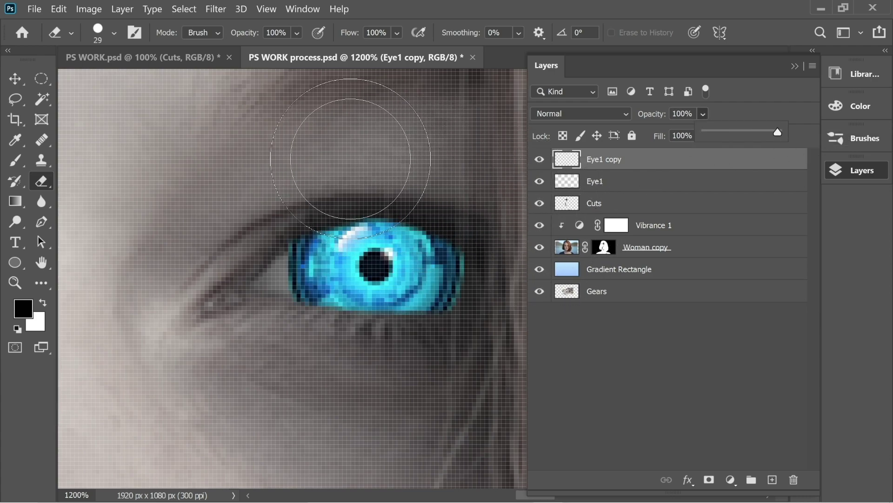
pyautogui.click(344, 154)
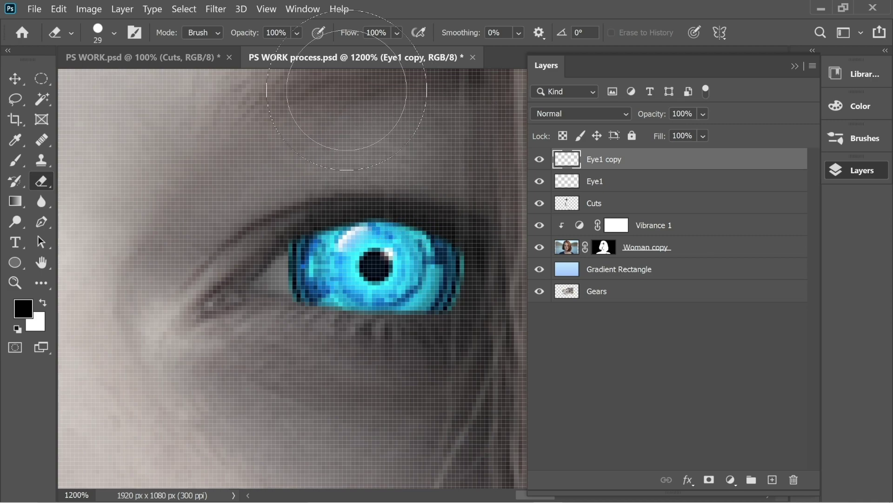
# Step: Move the Gears layer directly above the Gradient Rectangle layer, beneath the woman
pyautogui.hotkey('ctrl', '-')
pyautogui.hotkey('ctrl', '-')
pyautogui.hotkey('ctrl', '-')
pyautogui.hotkey('ctrl', '-')
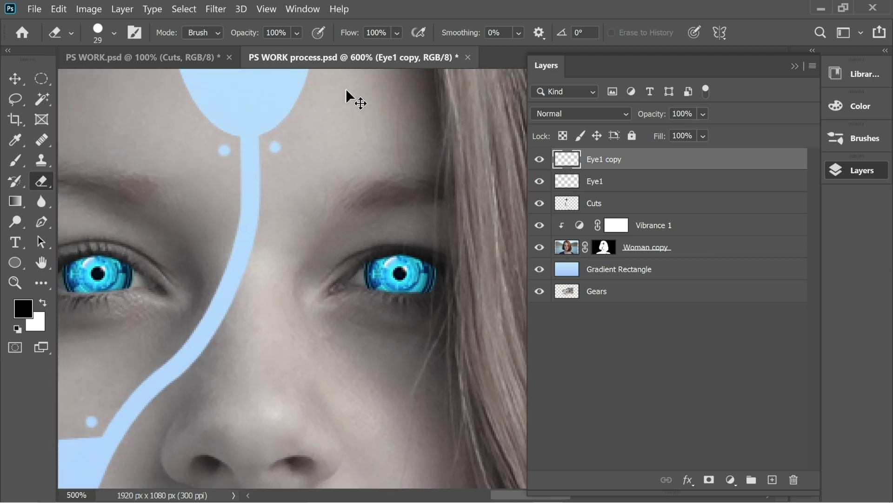
pyautogui.hotkey('ctrl', '-')
pyautogui.hotkey('ctrl', '-')
pyautogui.hotkey('ctrl', '-')
pyautogui.hotkey('ctrl', '-')
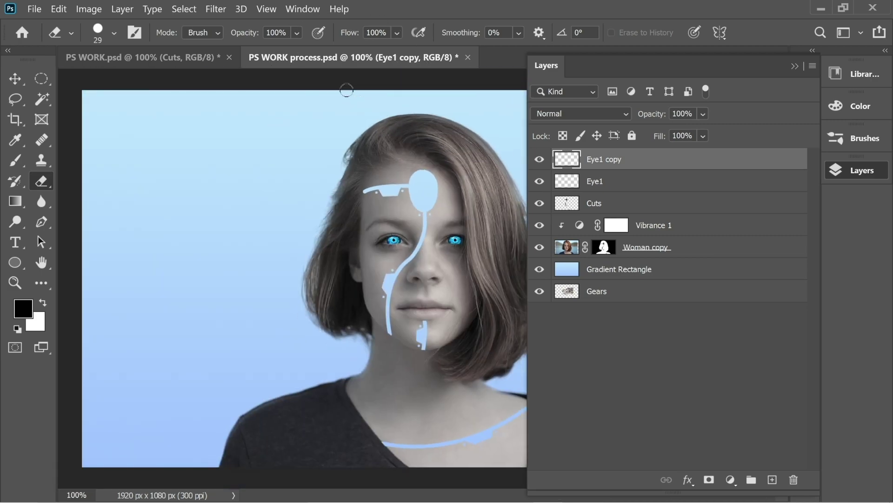
pyautogui.click(588, 307)
pyautogui.moveTo(605, 300); pyautogui.dragTo(577, 260)
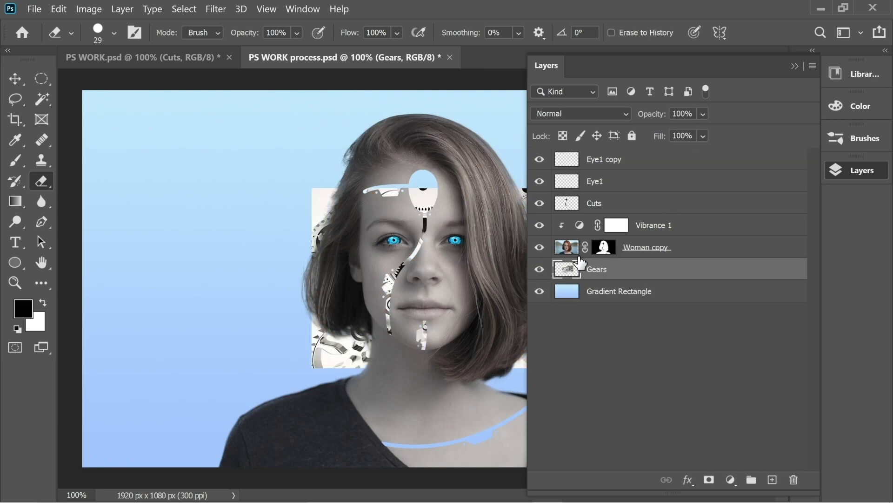
# Step: Reposition the Gears image with Free Transform so the gears fill the forehead and upper face openings
pyautogui.click(795, 66)
pyautogui.click(15, 80)
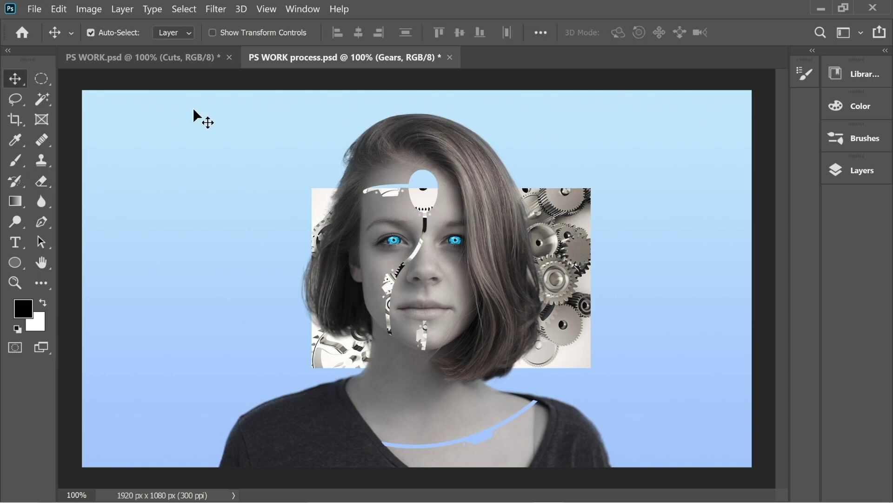
pyautogui.hotkey('ctrl', 't')
pyautogui.moveTo(580, 273); pyautogui.dragTo(531, 213)
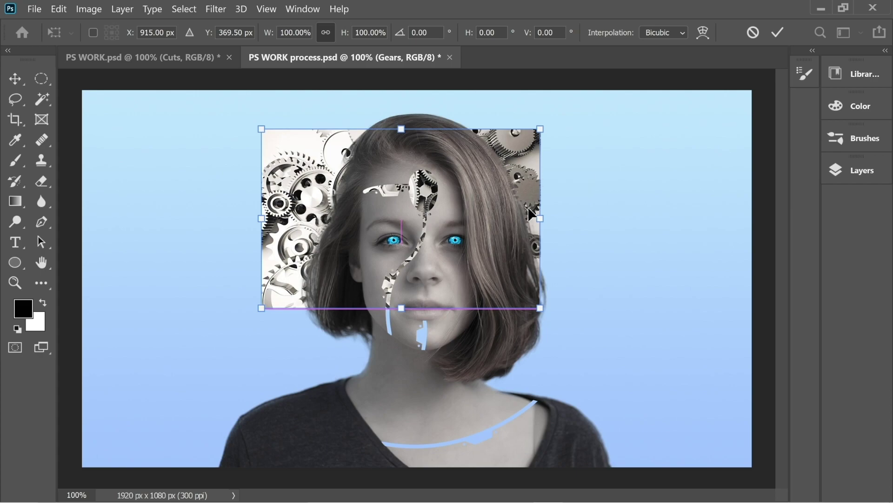
# Step: Duplicate the Gears layer and move the copy down behind the cheek and chin openings
pyautogui.click(862, 183)
pyautogui.click(611, 274)
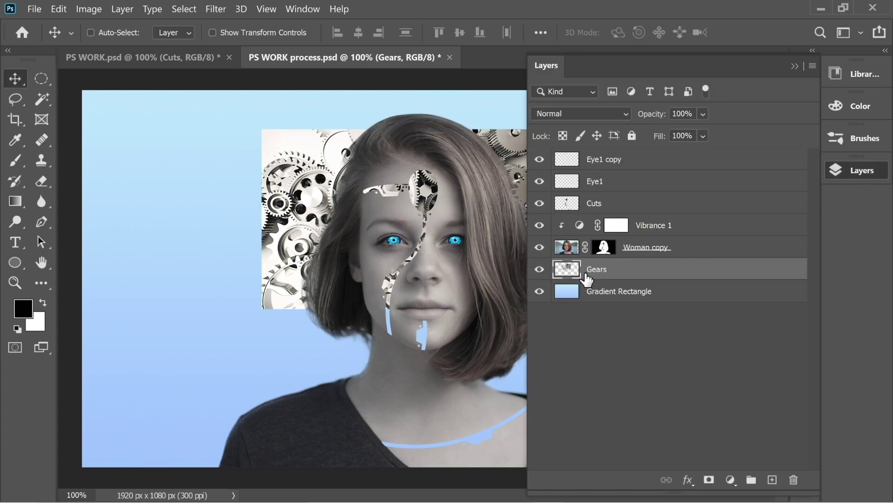
pyautogui.hotkey('ctrl', 'j')
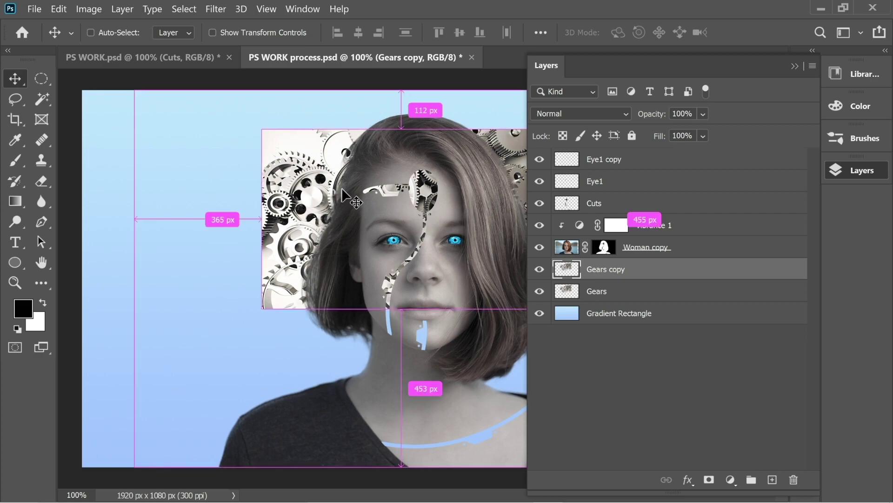
pyautogui.hotkey('ctrl', 't')
pyautogui.moveTo(342, 188); pyautogui.dragTo(285, 285)
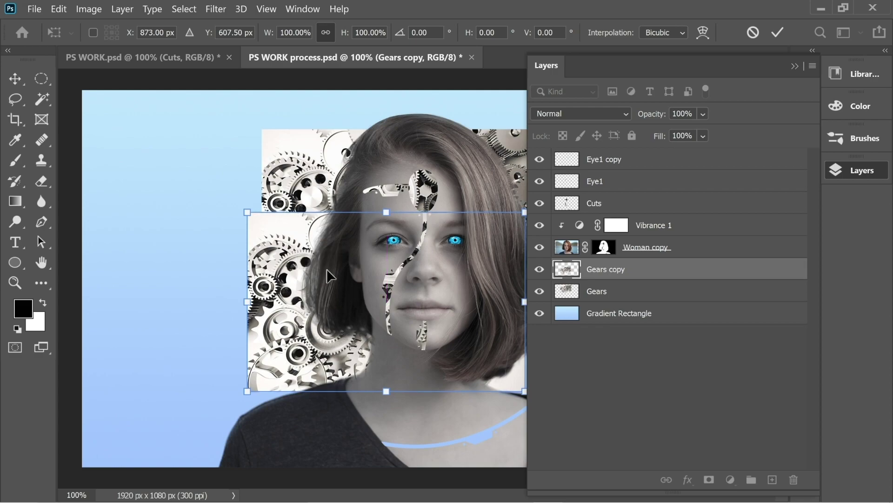
# Step: Duplicate the Gears copy layer and move the new copy behind the neckline opening on the chest
pyautogui.click(628, 267)
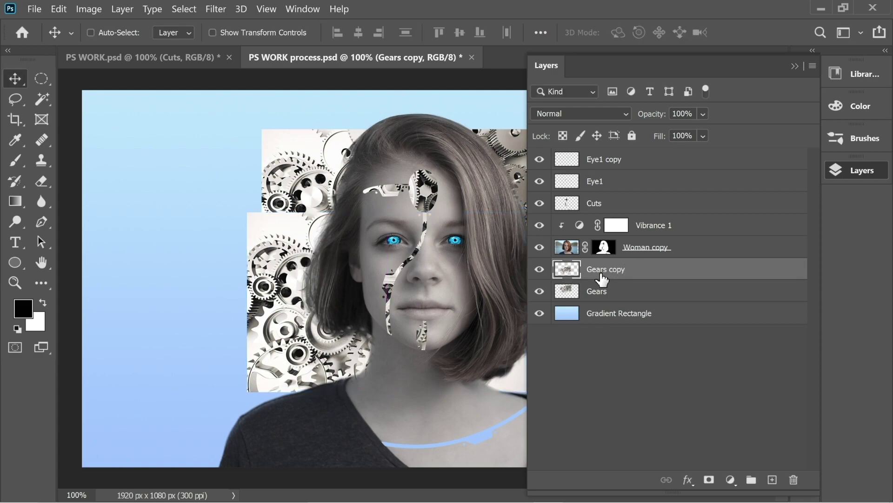
pyautogui.hotkey('ctrl', 'j')
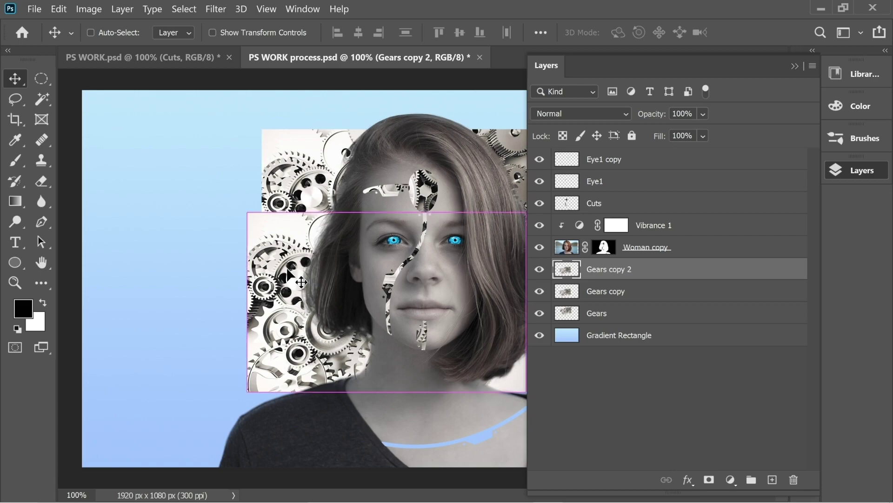
pyautogui.hotkey('ctrl', 't')
pyautogui.moveTo(275, 280); pyautogui.dragTo(351, 404)
pyautogui.moveTo(342, 364); pyautogui.dragTo(368, 356)
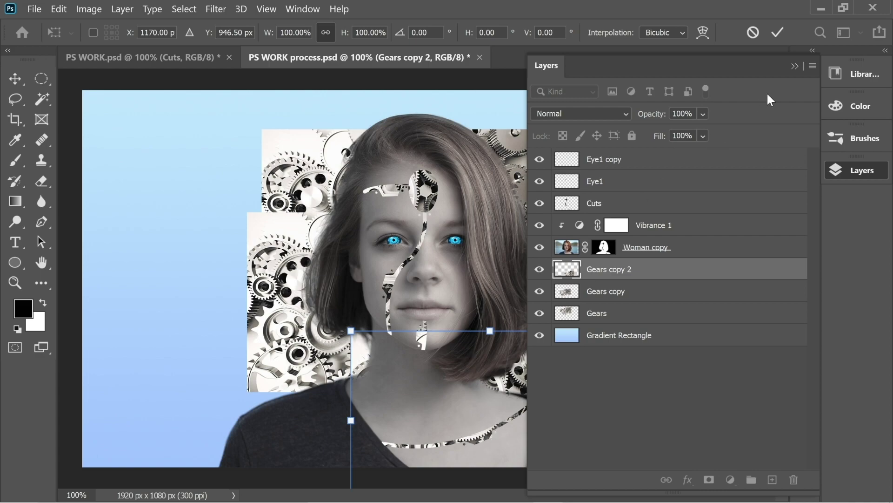
pyautogui.press('Return')
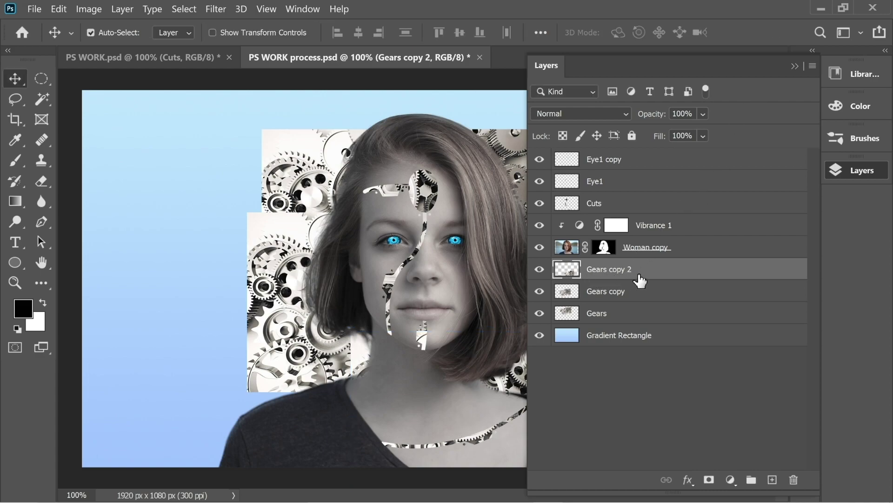
# Step: Lasso the chest opening area on Gears copy 2, invert the selection, delete the gears outside it and deselect
pyautogui.click(795, 66)
pyautogui.click(15, 99)
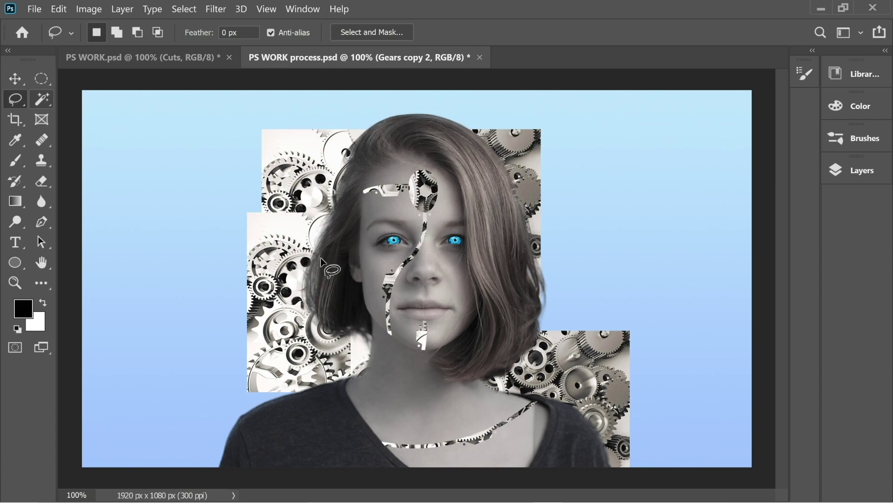
pyautogui.moveTo(335, 451)
pyautogui.mouseDown()
pyautogui.moveTo(396, 463)
pyautogui.moveTo(554, 453)
pyautogui.moveTo(557, 421)
pyautogui.moveTo(531, 398)
pyautogui.moveTo(350, 429)
pyautogui.moveTo(359, 461)
pyautogui.mouseUp()
pyautogui.click(184, 8)
pyautogui.click(204, 70)
pyautogui.press('Delete')
pyautogui.hotkey('ctrl', 'd')
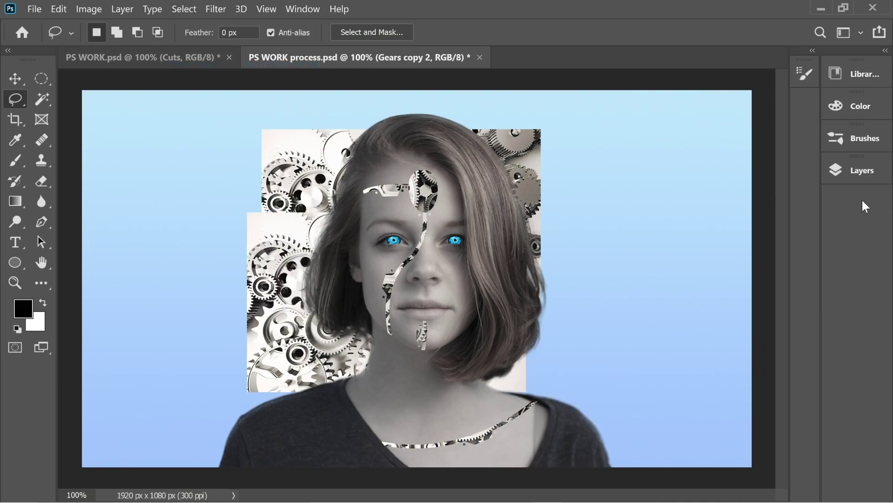
# Step: Lasso around the face on the Gears copy layer, invert the selection, delete the surplus gears and deselect
pyautogui.click(862, 170)
pyautogui.click(615, 292)
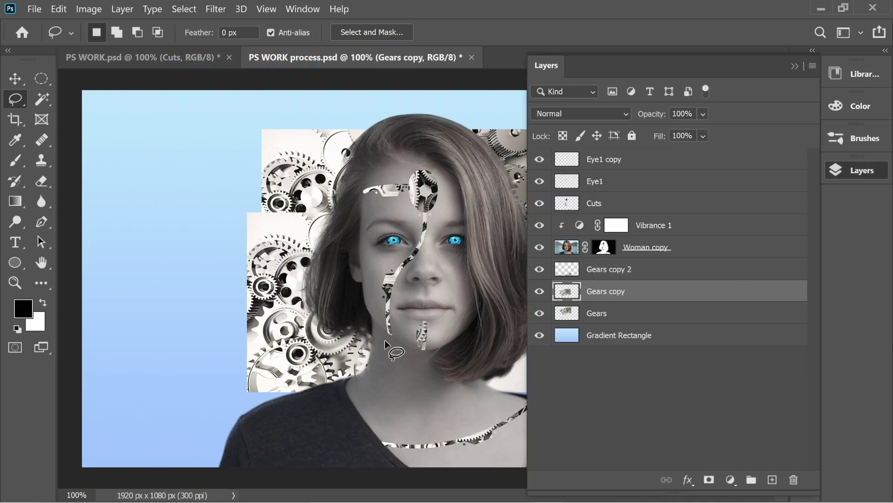
pyautogui.moveTo(371, 330)
pyautogui.mouseDown()
pyautogui.moveTo(388, 347)
pyautogui.moveTo(432, 358)
pyautogui.moveTo(482, 302)
pyautogui.moveTo(486, 239)
pyautogui.moveTo(469, 160)
pyautogui.moveTo(413, 144)
pyautogui.moveTo(359, 167)
pyautogui.moveTo(344, 244)
pyautogui.moveTo(364, 309)
pyautogui.moveTo(371, 332)
pyautogui.mouseUp()
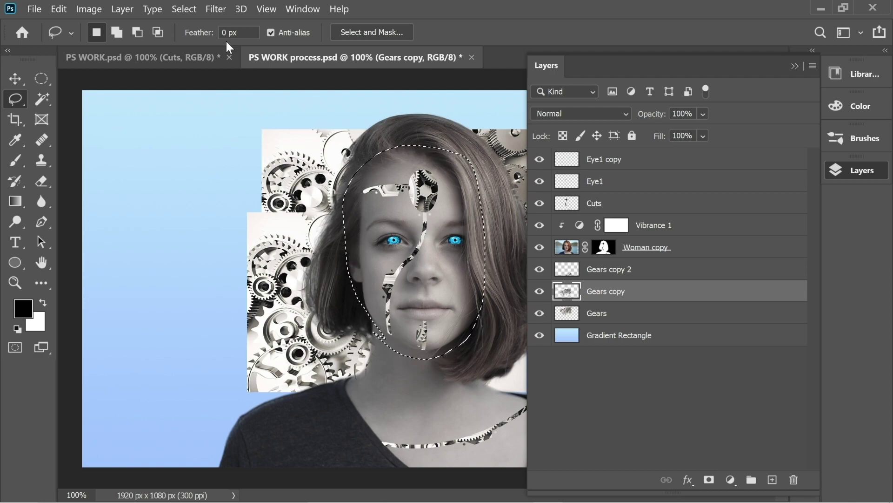
pyautogui.click(181, 8)
pyautogui.click(188, 66)
pyautogui.press('Delete')
pyautogui.hotkey('ctrl', 'd')
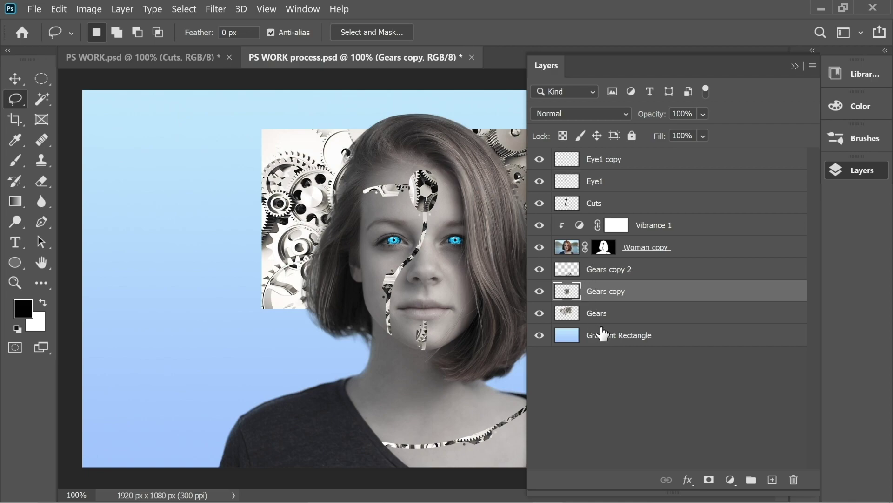
# Step: Lasso the face area on the original Gears layer, invert the selection, delete the gears outside it and deselect
pyautogui.click(598, 315)
pyautogui.moveTo(406, 145)
pyautogui.mouseDown()
pyautogui.moveTo(354, 184)
pyautogui.moveTo(378, 338)
pyautogui.moveTo(406, 365)
pyautogui.moveTo(451, 346)
pyautogui.moveTo(478, 267)
pyautogui.moveTo(443, 148)
pyautogui.mouseUp()
pyautogui.click(184, 8)
pyautogui.click(197, 67)
pyautogui.press('Delete')
pyautogui.hotkey('ctrl', 'd')
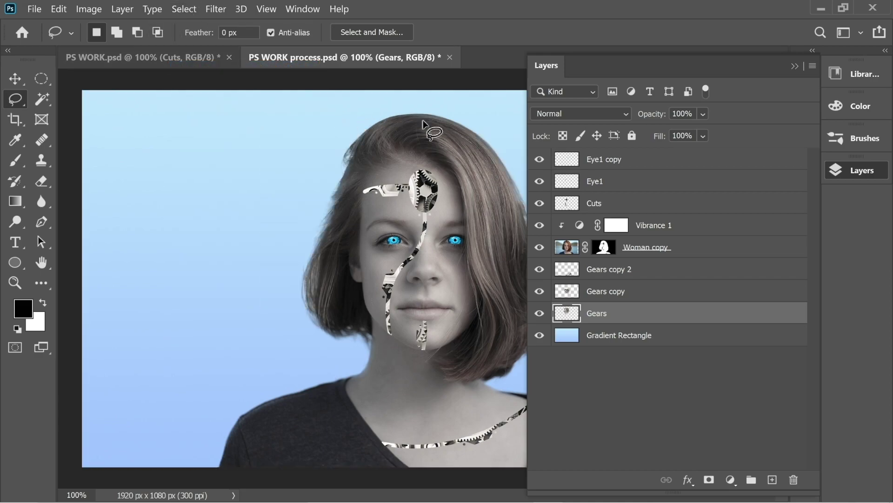
pyautogui.click(795, 66)
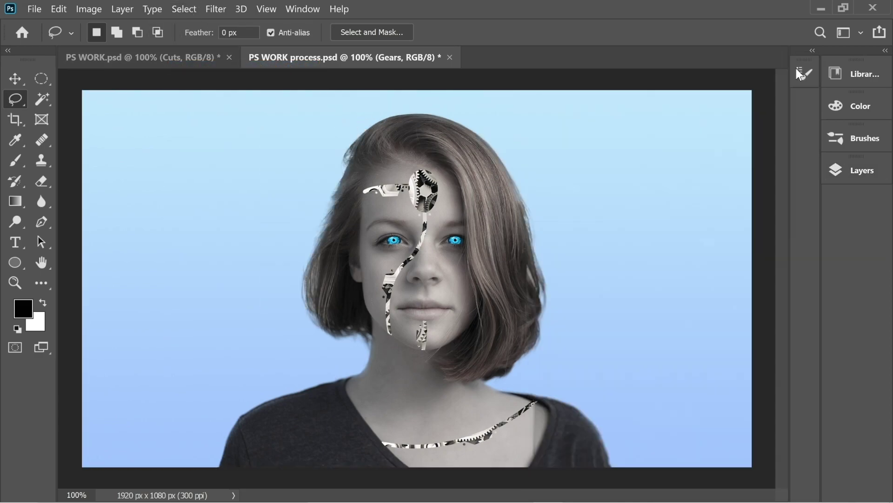
# Step: Switch to the PS WORK.psd document and compare the Cuts layer with its effects hidden and shown
pyautogui.click(157, 59)
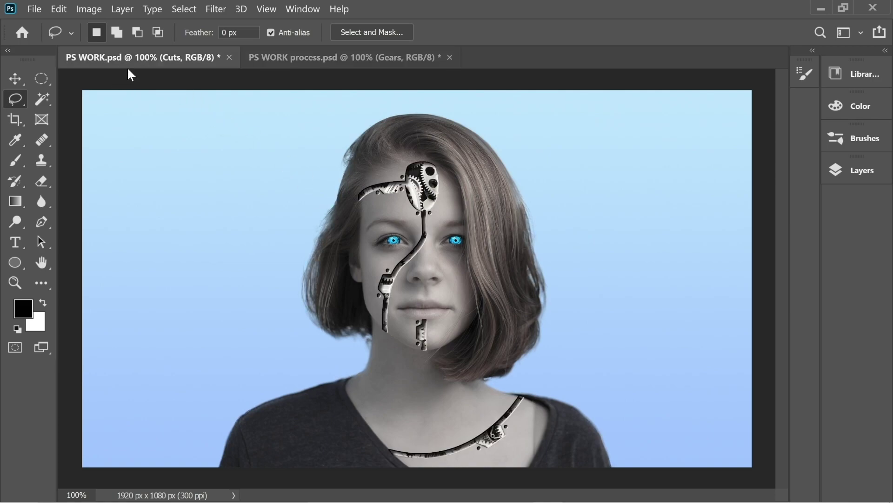
pyautogui.click(860, 179)
pyautogui.click(577, 177)
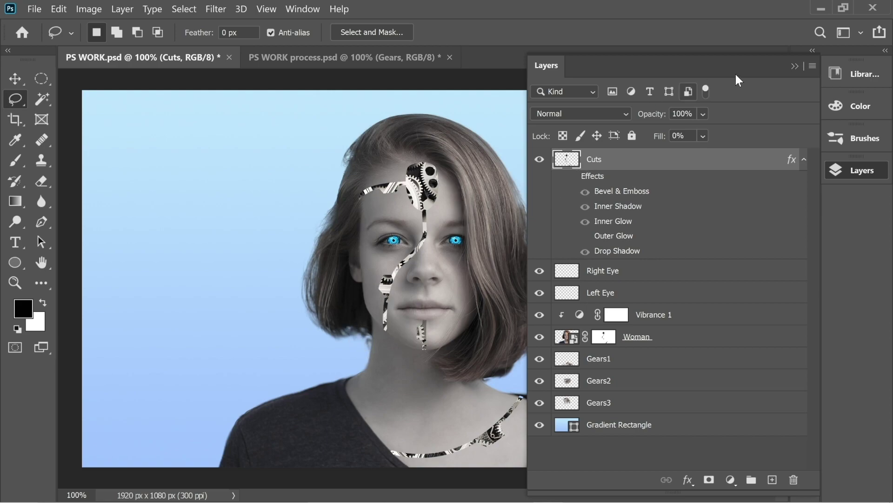
pyautogui.click(796, 66)
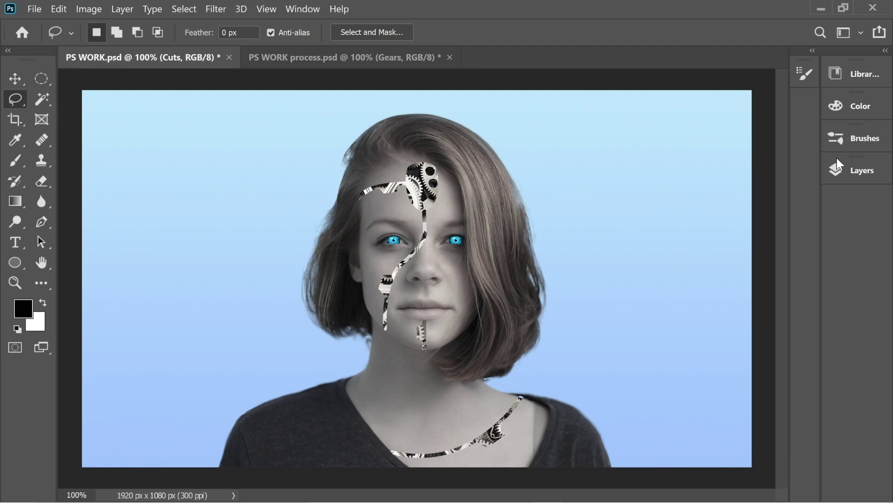
pyautogui.click(833, 172)
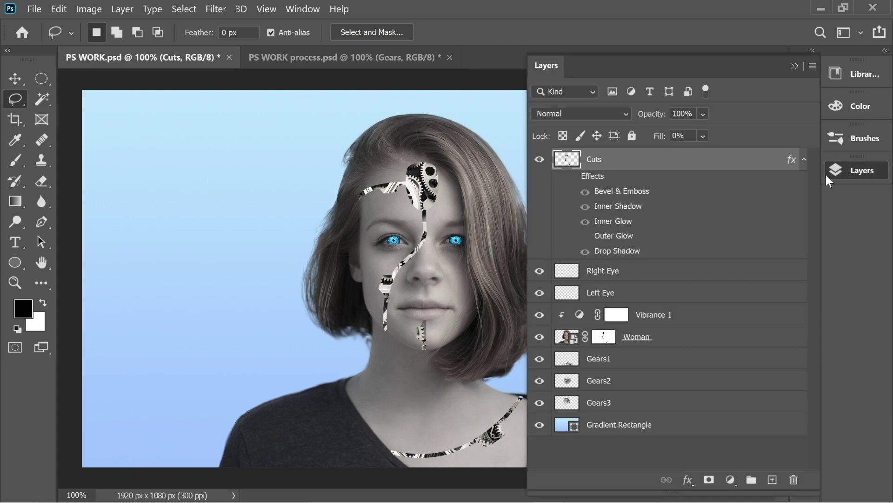
pyautogui.rightClick(598, 161)
pyautogui.click(552, 184)
# Step: Open the Cuts layer's blending options and turn off Bevel & Emboss, Inner Shadow, Inner Glow and Drop Shadow
pyautogui.rightClick(608, 164)
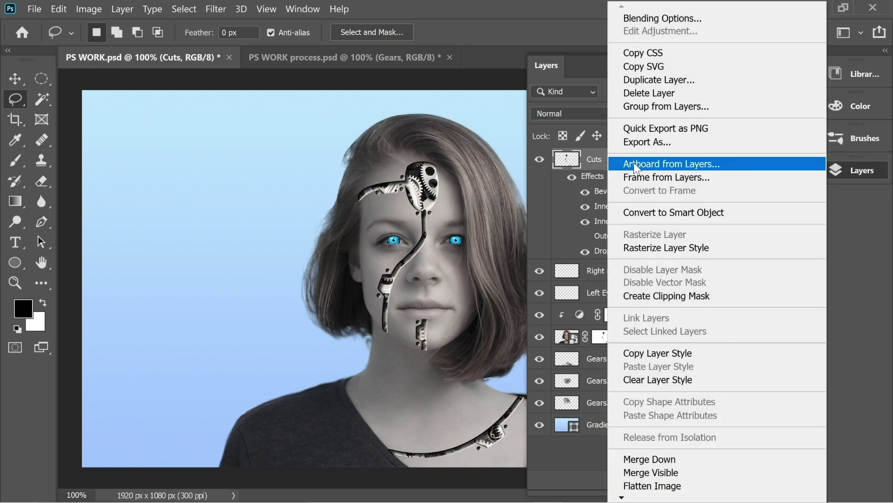
pyautogui.click(651, 18)
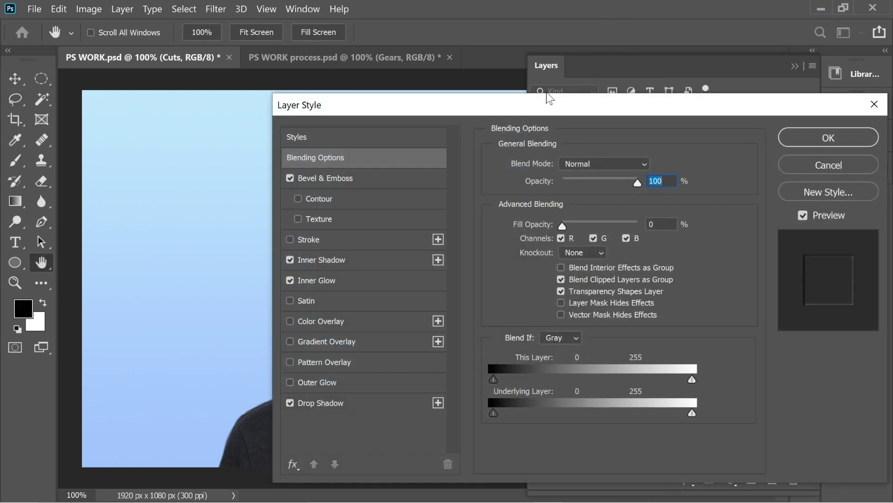
pyautogui.click(290, 179)
pyautogui.click(290, 259)
pyautogui.click(292, 280)
pyautogui.moveTo(384, 99); pyautogui.dragTo(686, 70)
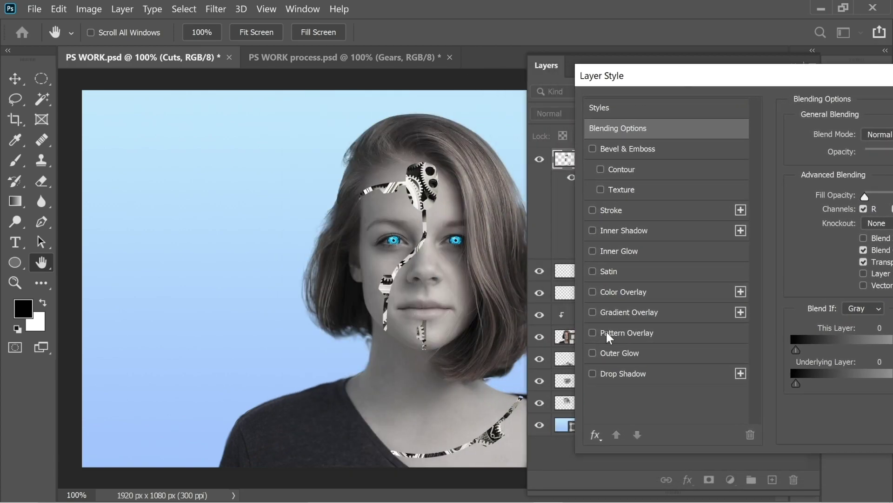
# Step: Turn on Bevel & Emboss for the Cuts layer with depth 1000%, size 2 px and soften 0 px
pyautogui.click(593, 149)
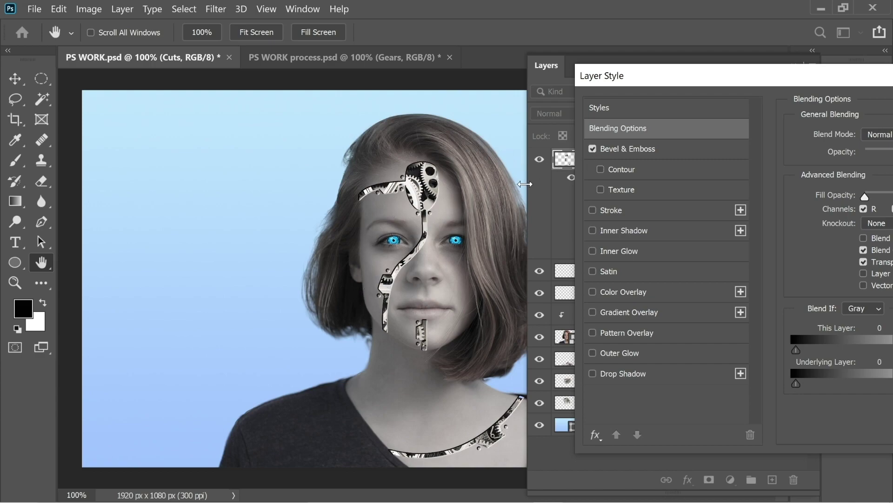
pyautogui.moveTo(688, 77); pyautogui.dragTo(603, 82)
pyautogui.click(568, 181)
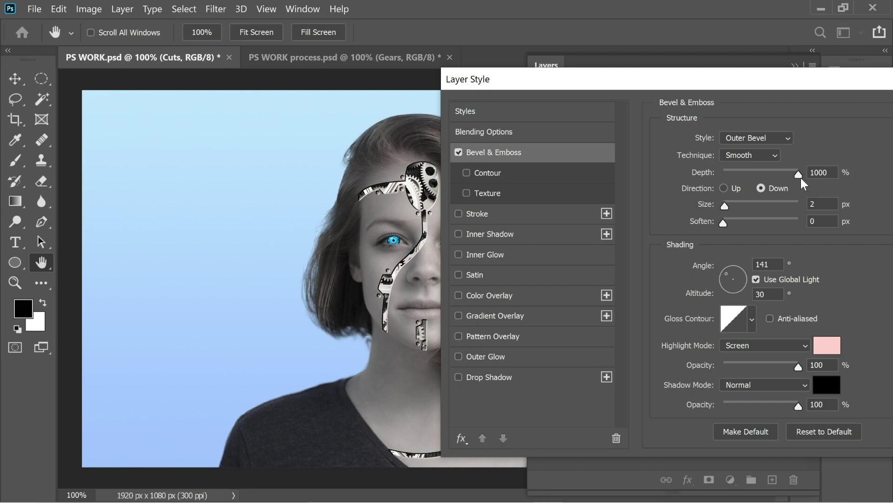
pyautogui.moveTo(801, 178); pyautogui.dragTo(884, 173)
pyautogui.moveTo(726, 208)
pyautogui.mouseDown()
pyautogui.moveTo(763, 206)
pyautogui.moveTo(733, 212)
pyautogui.mouseUp()
pyautogui.write('2')
pyautogui.click(748, 222)
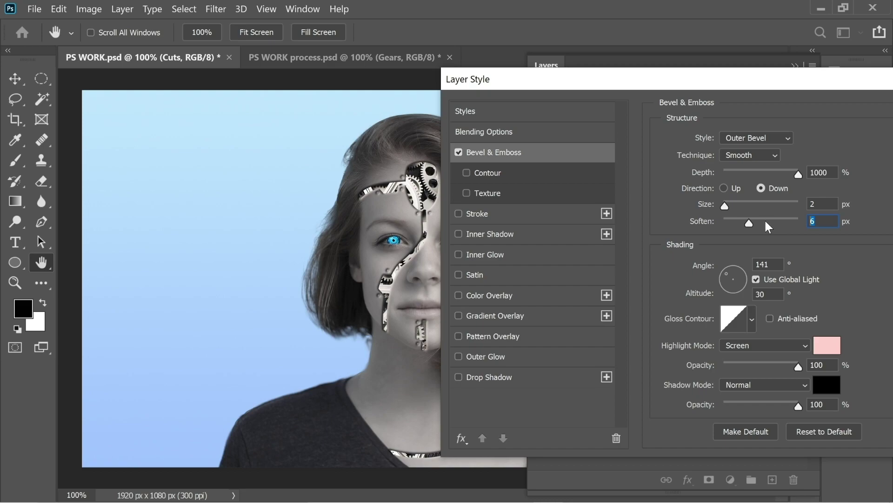
pyautogui.write('0')
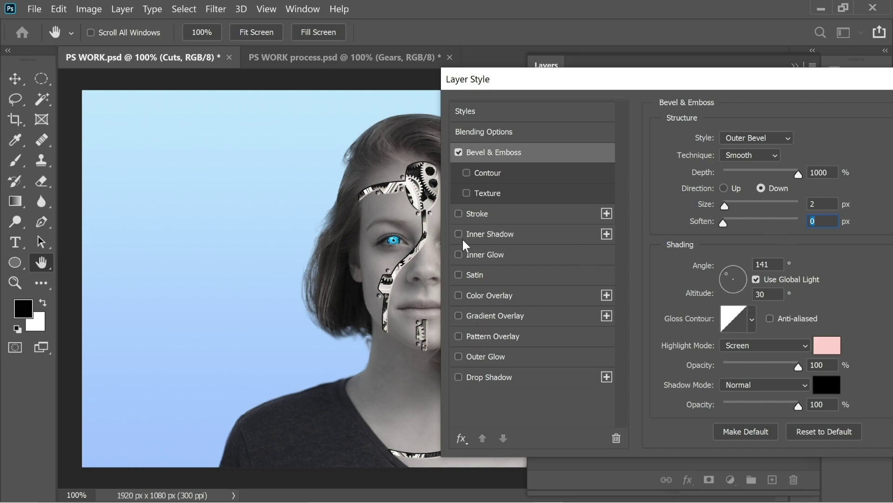
# Step: Turn on the Inner Shadow and Inner Glow effects for the Cuts layer and open the Inner Glow settings
pyautogui.click(474, 235)
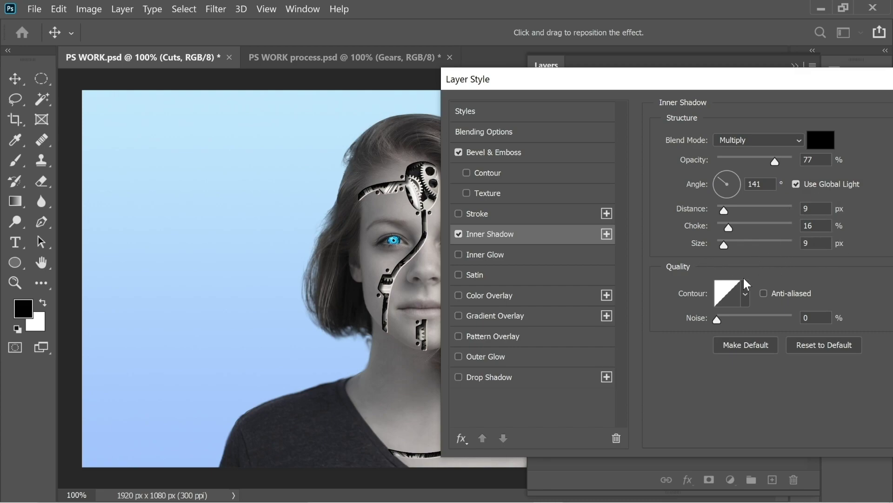
pyautogui.click(460, 255)
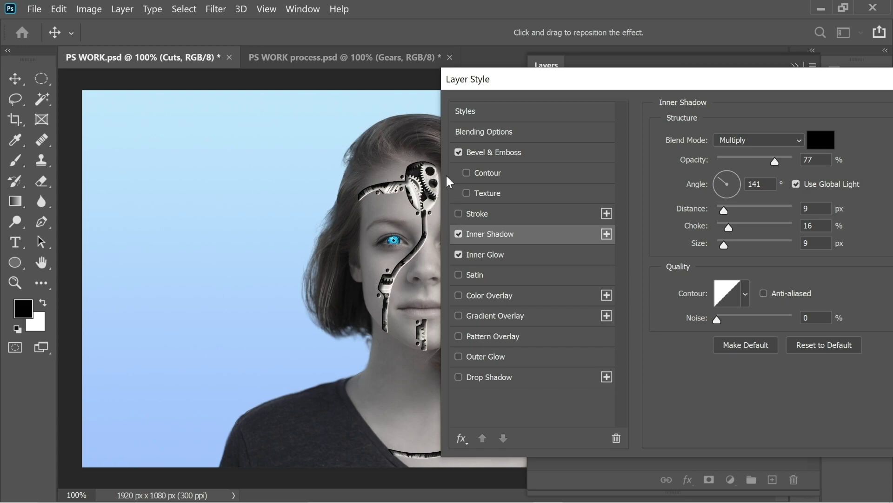
pyautogui.click(514, 254)
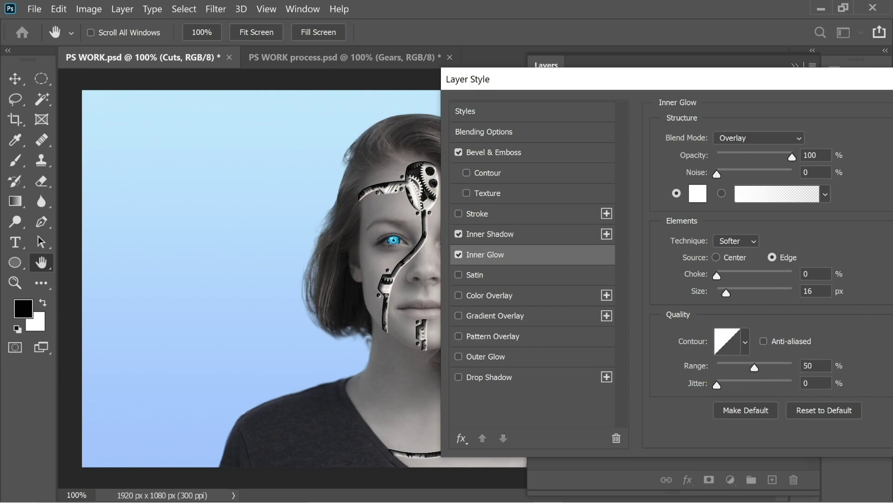
# Step: Turn on Drop Shadow for the Cuts layer, try a different shadow size and undo that size change
pyautogui.click(458, 376)
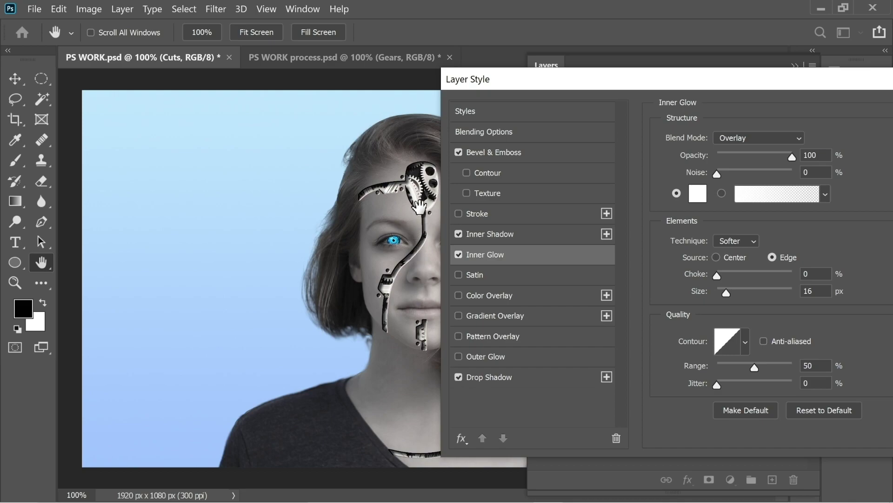
pyautogui.click(458, 377)
pyautogui.click(457, 376)
pyautogui.click(457, 377)
pyautogui.click(488, 377)
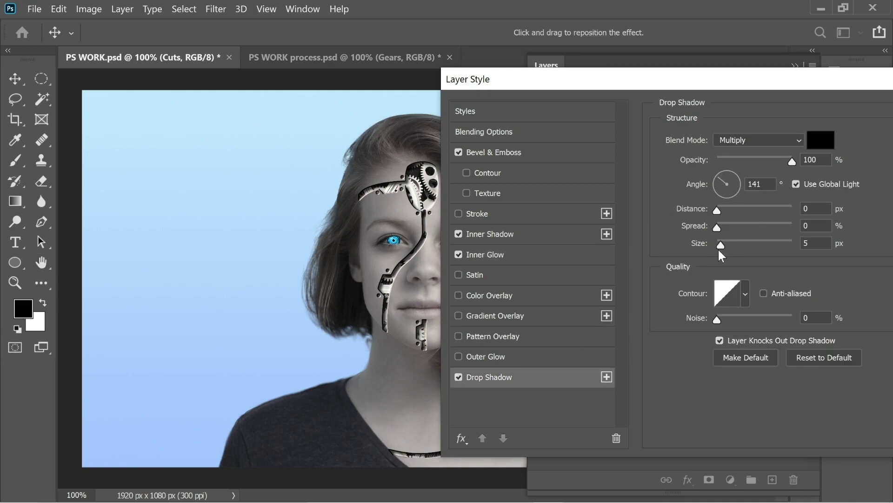
pyautogui.moveTo(722, 247); pyautogui.dragTo(728, 245)
pyautogui.hotkey('ctrl', 'z')
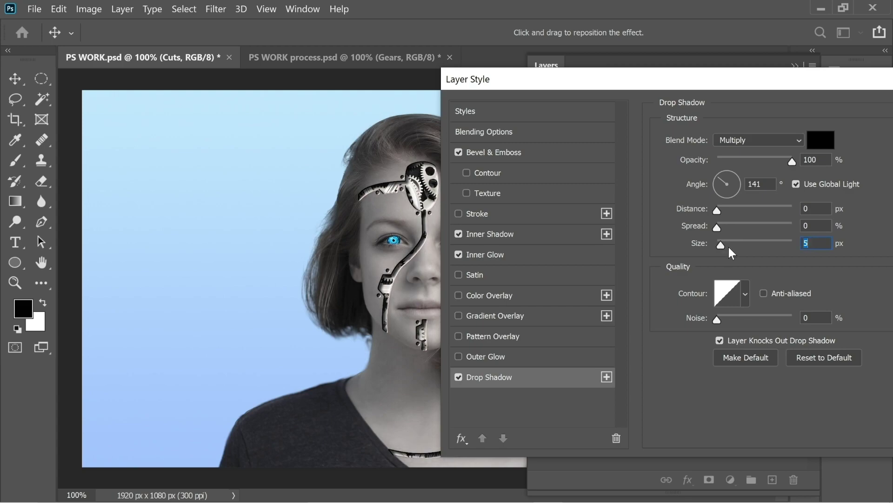